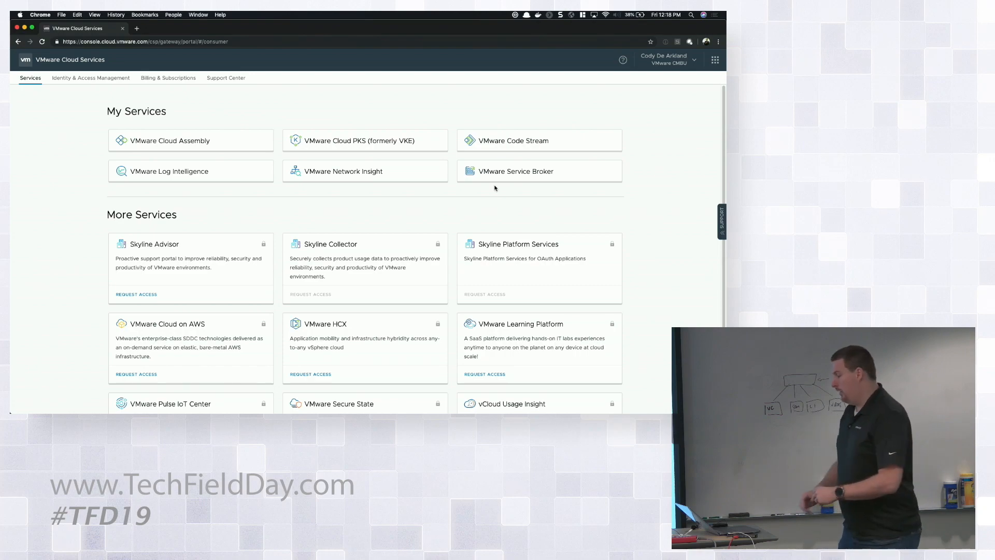
Open VMware Cloud Assembly and bring up the account types offered for adding a new cloud account
left_click(251, 139)
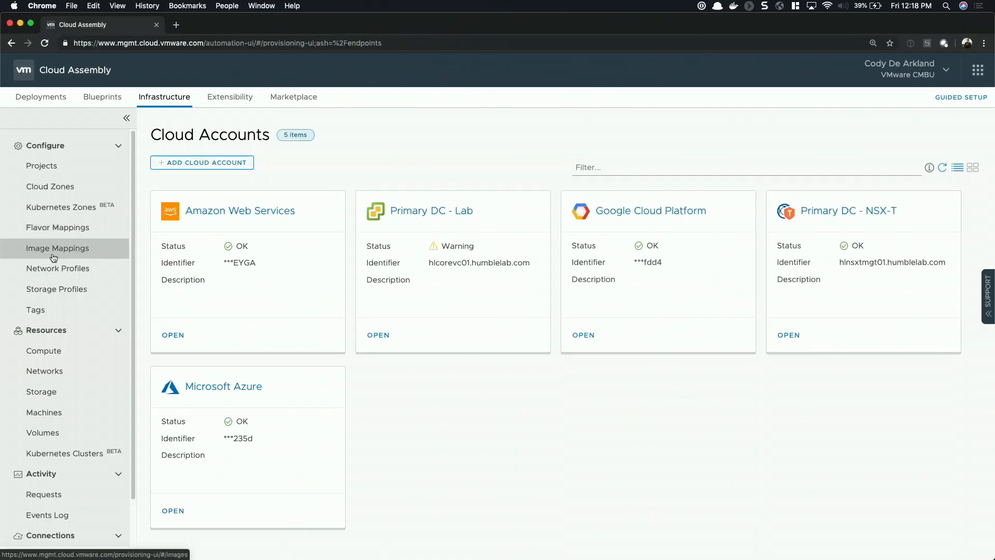
scroll(53, 255, "down", 3)
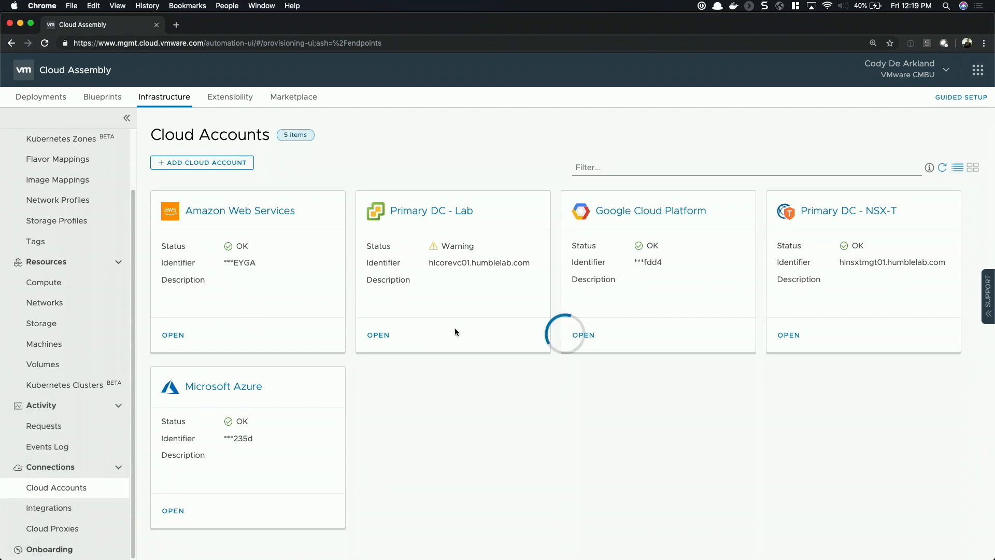
left_click(207, 166)
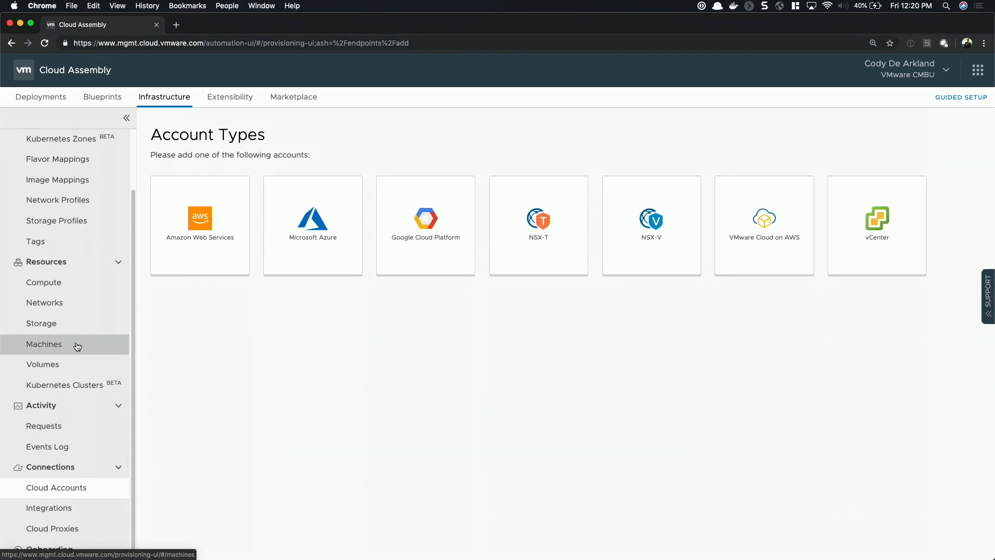
Review the infrastructure's compute resources, including those assigned to the Primary DC - Lab / Core cloud zone
left_click(75, 293)
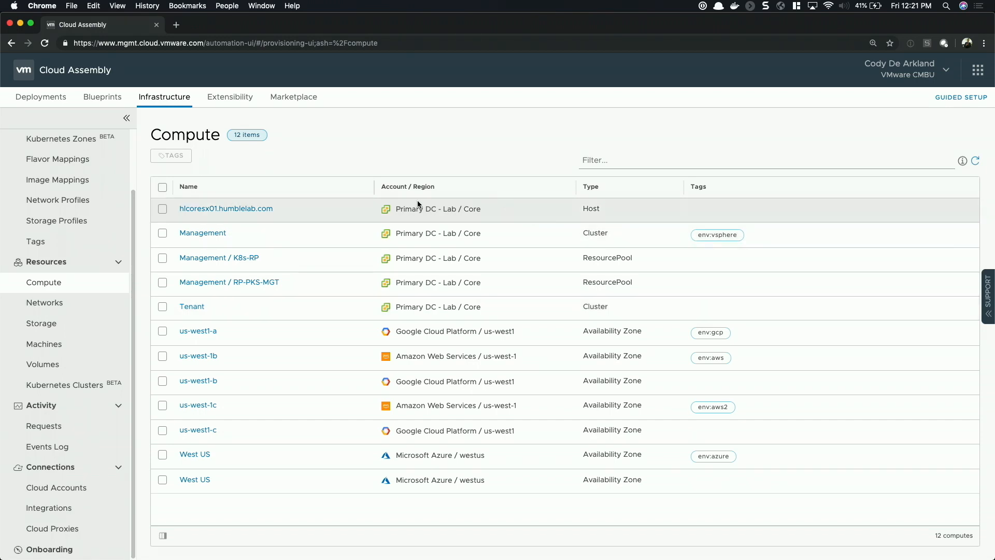
scroll(77, 223, "up", 3)
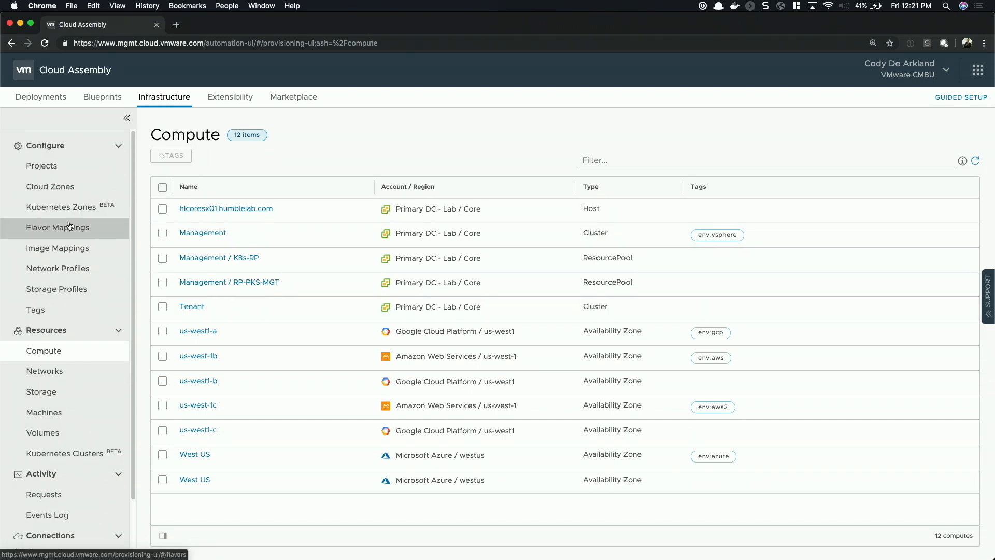
left_click(61, 188)
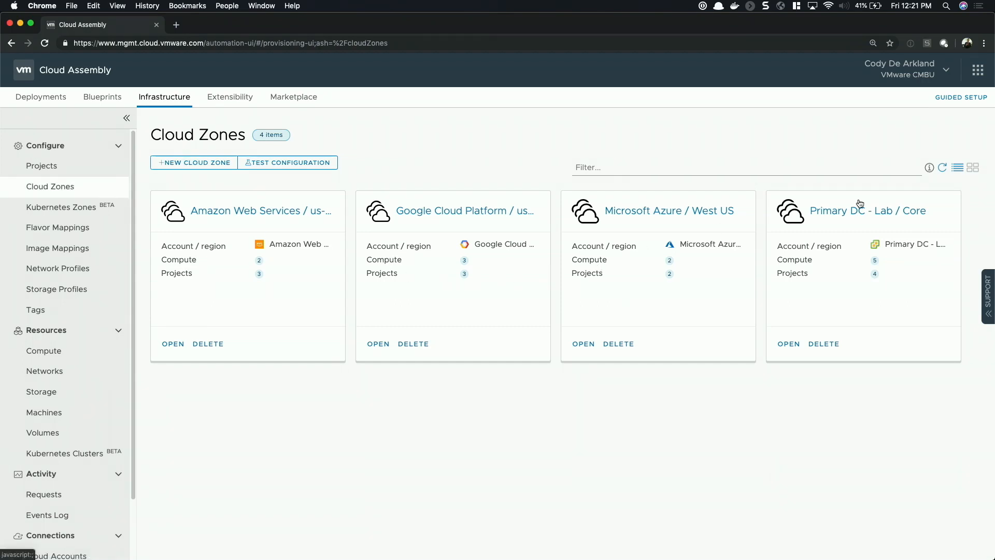
left_click(845, 210)
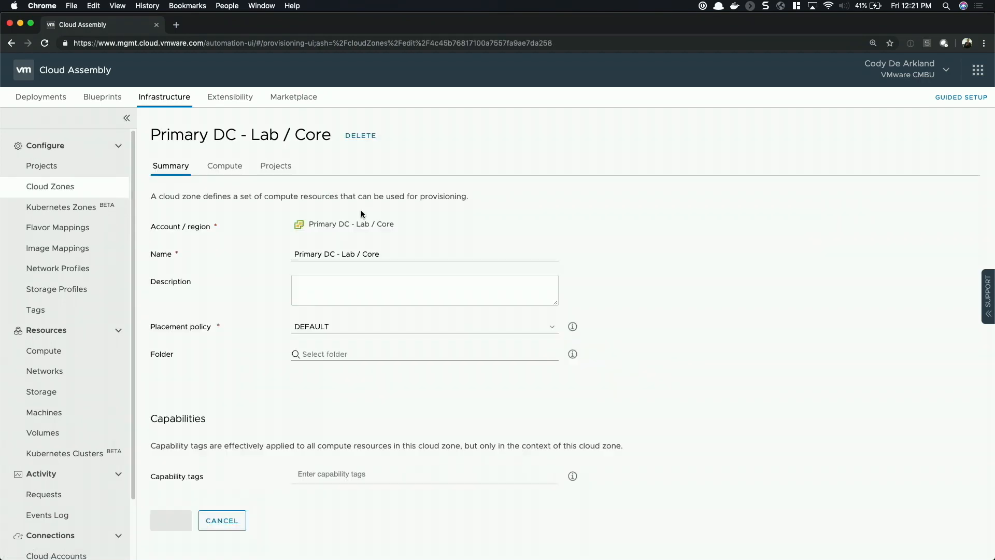
right_click(246, 169)
left_click(238, 166)
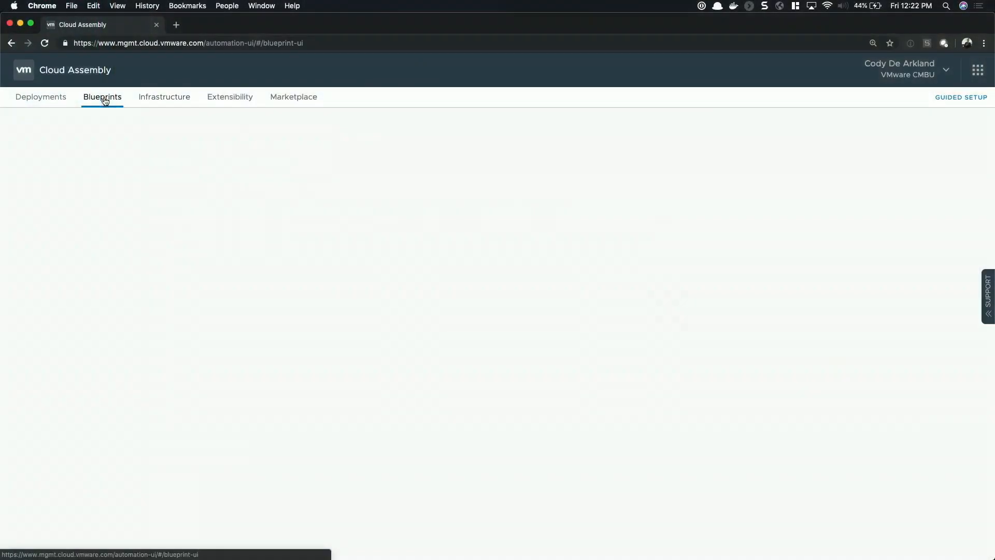
Start a new blueprint named TFD 01 and bring up the list of available projects for it
left_click(105, 101)
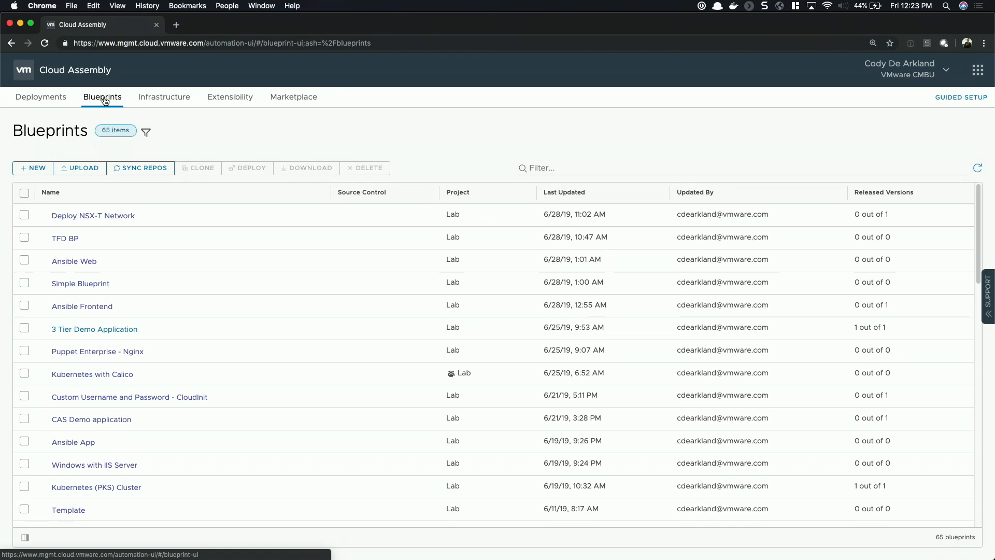
left_click(29, 165)
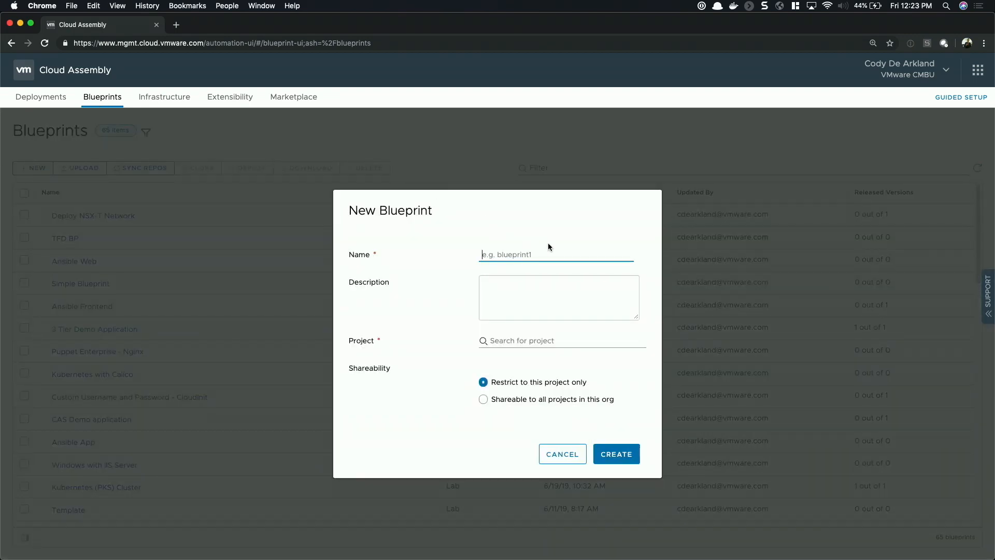
type("TFD 01")
left_click(537, 336)
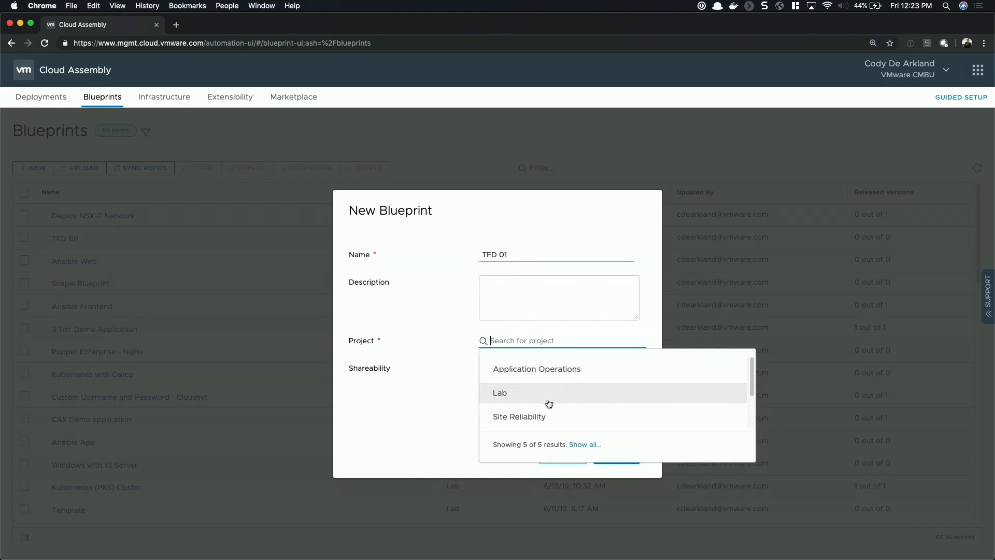
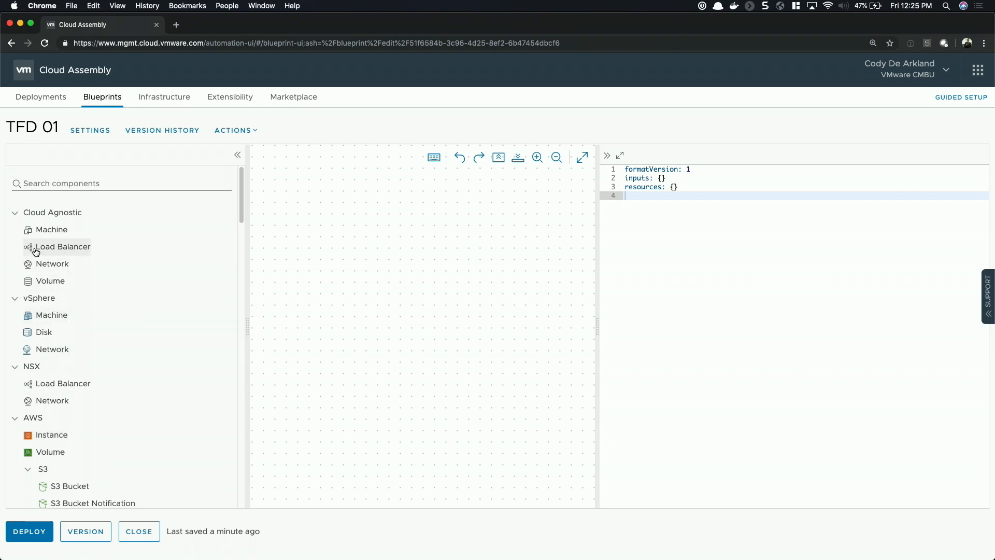
Add a cloud-agnostic machine to the blueprint canvas and bring up the values suggested for its image property
left_click_drag(135, 229, 422, 326)
left_click(682, 222)
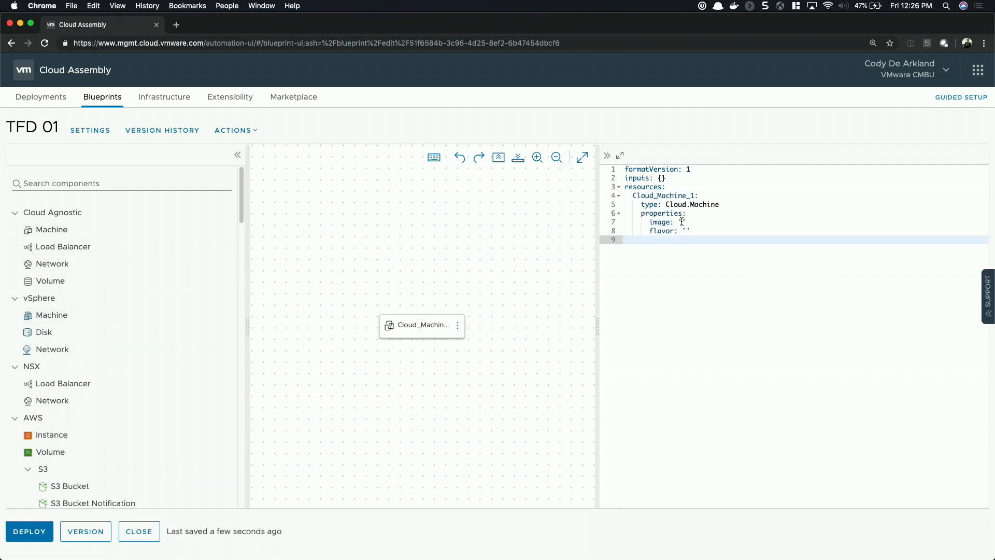
key("ctrl+space")
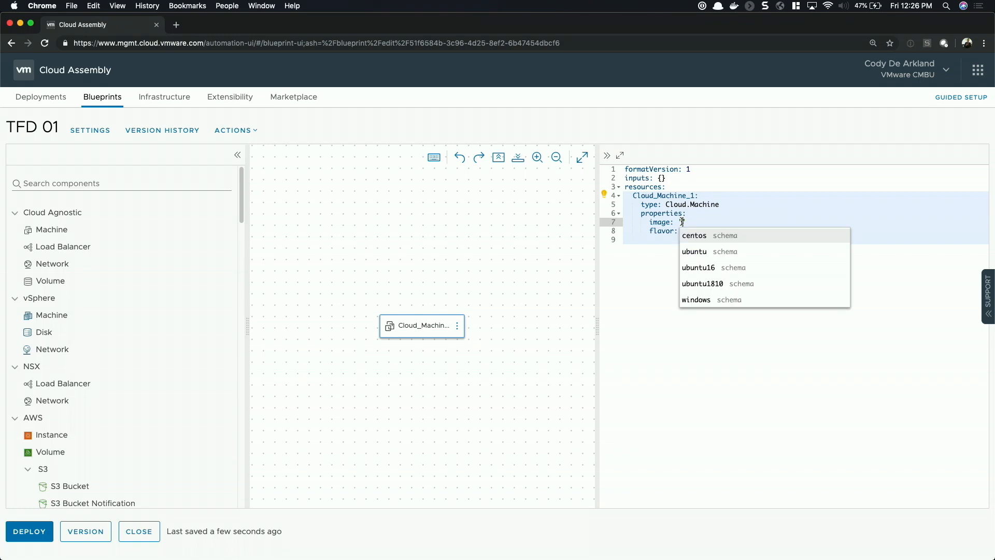
left_click(652, 241)
left_click(703, 228)
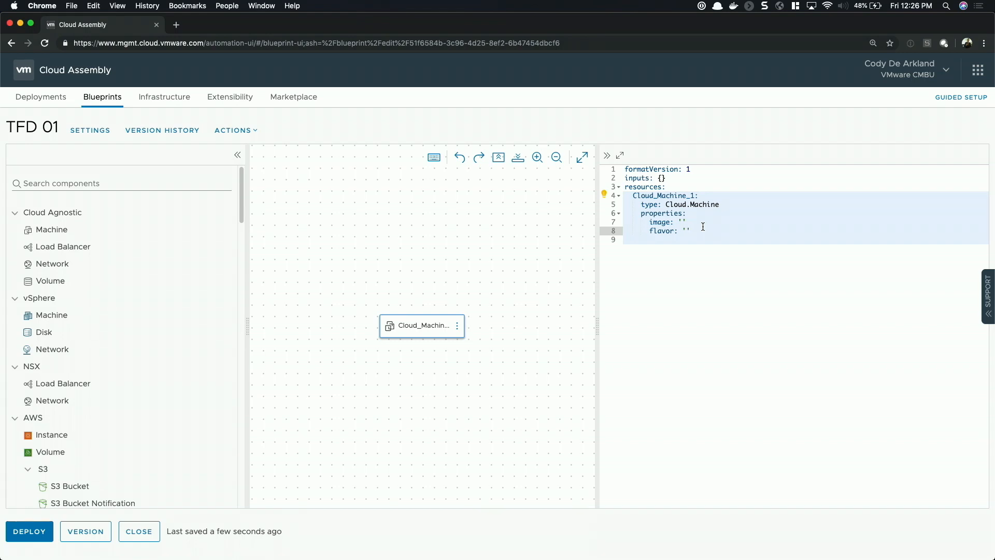
Set the machine's image to ubuntu and its flavor to medium in the blueprint code
left_click(682, 221)
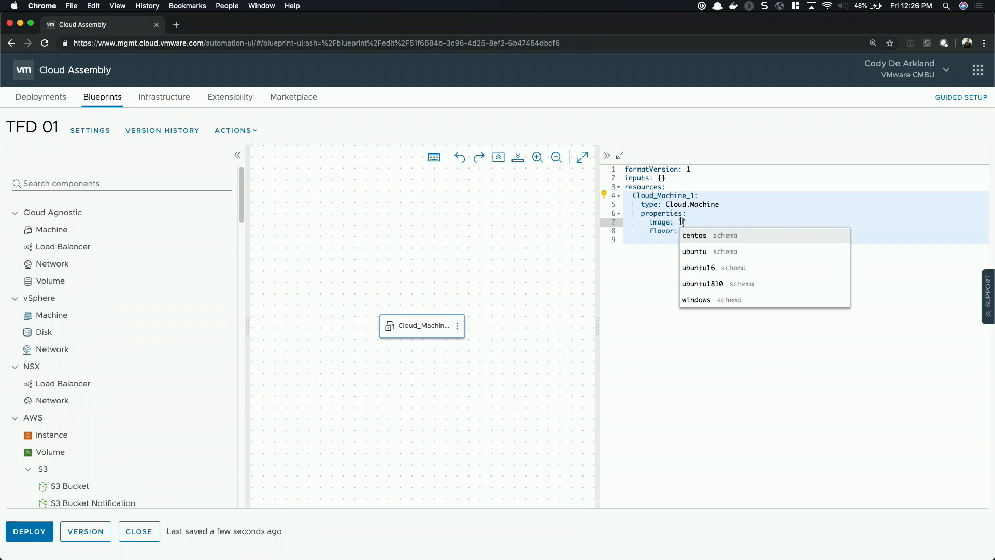
left_click(715, 253)
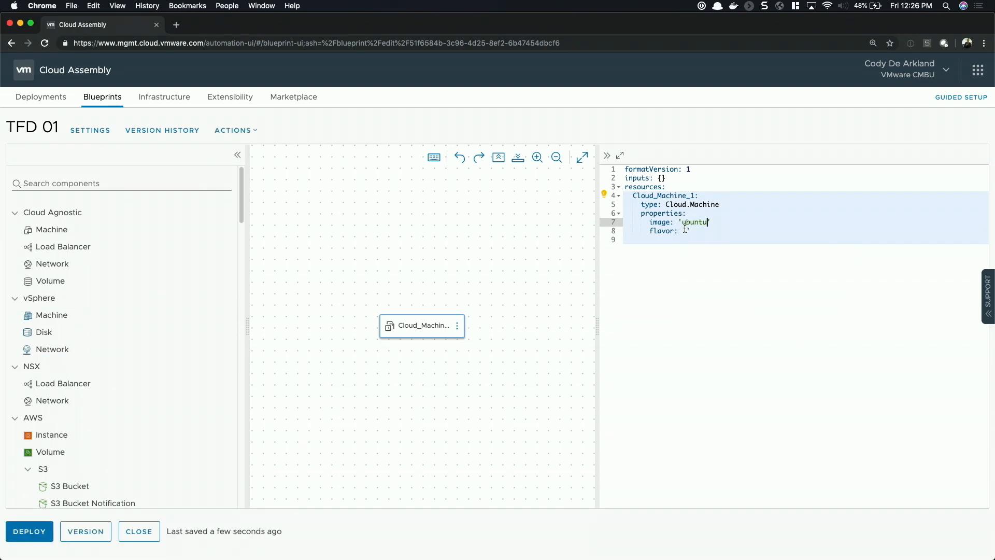
left_click(687, 230)
left_click(712, 260)
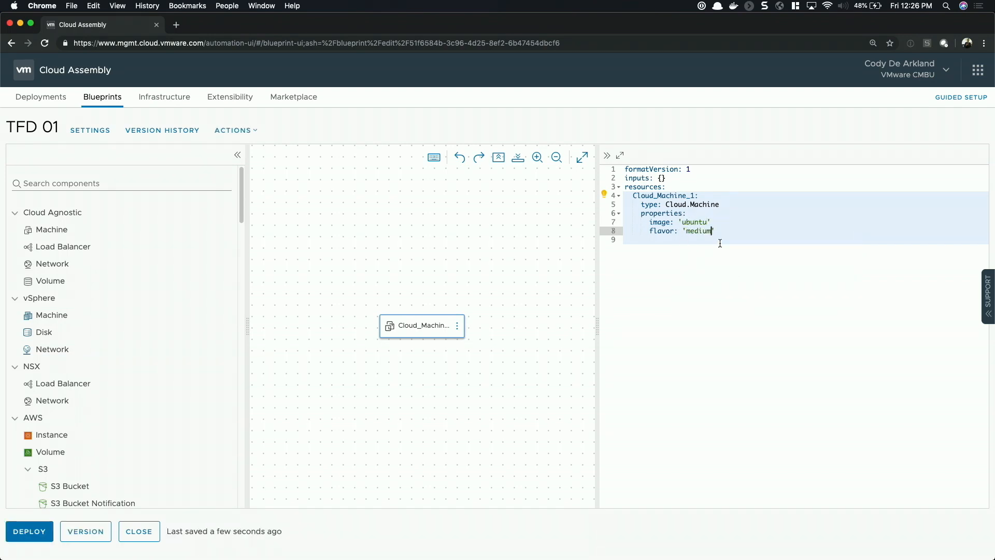
Add a constraints property with the tag env:aws below the machine's flavor in the blueprint code
key("Return")
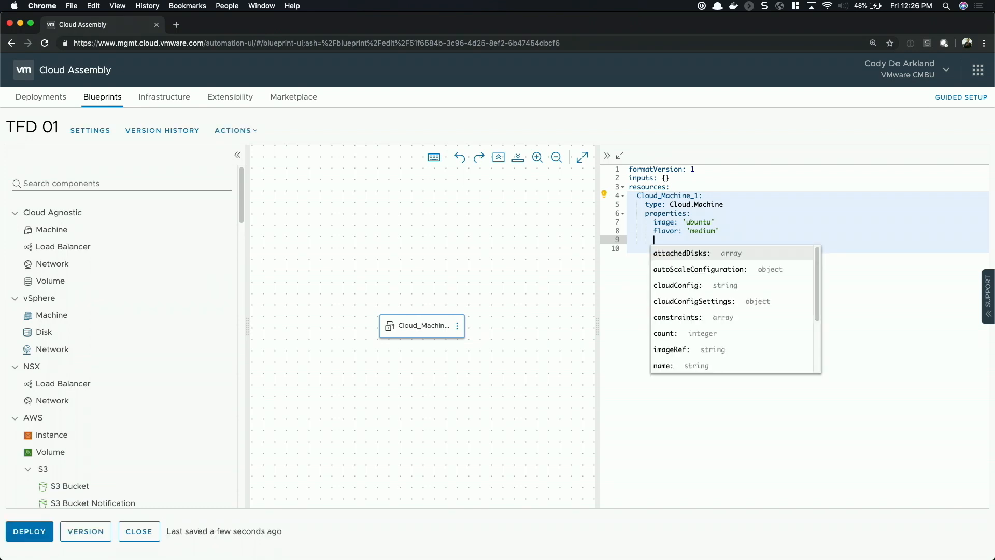
key("Down")
key("Down")
key("Down")
key("Down")
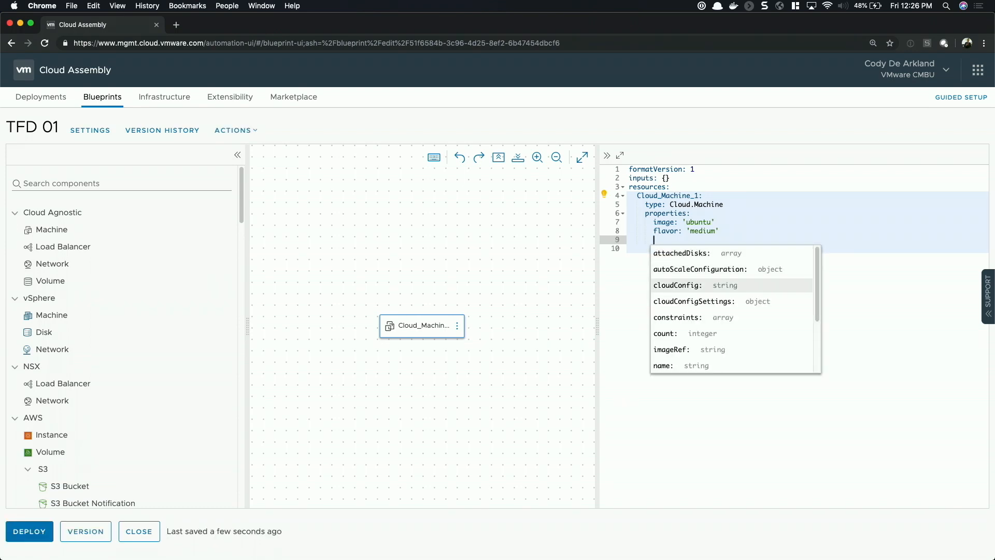
key("Return")
key("Return")
key("Return")
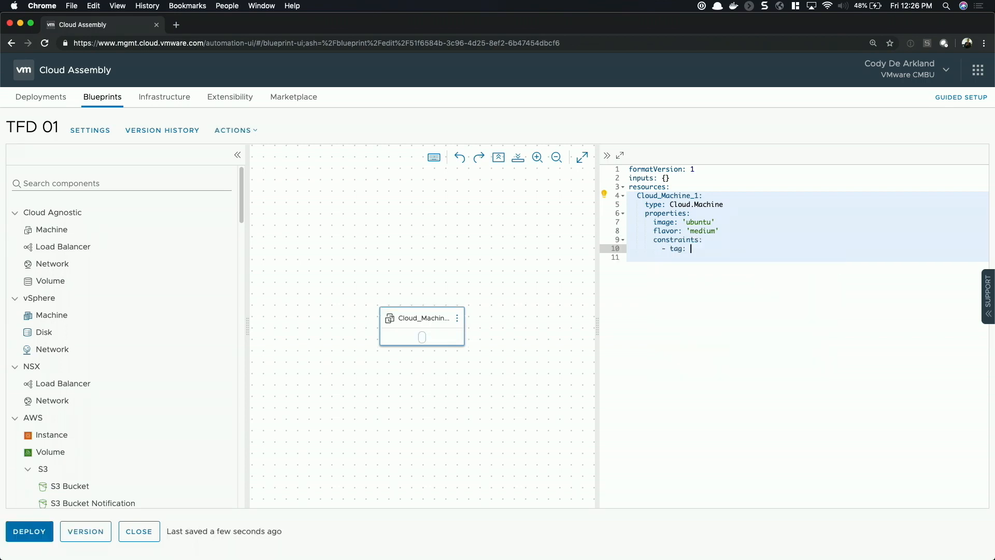
type("env:aws")
Create blueprint version 1 with the description "Simple Machine Deployment", review the version history, and return to the blueprint
left_click(98, 530)
left_click(511, 259)
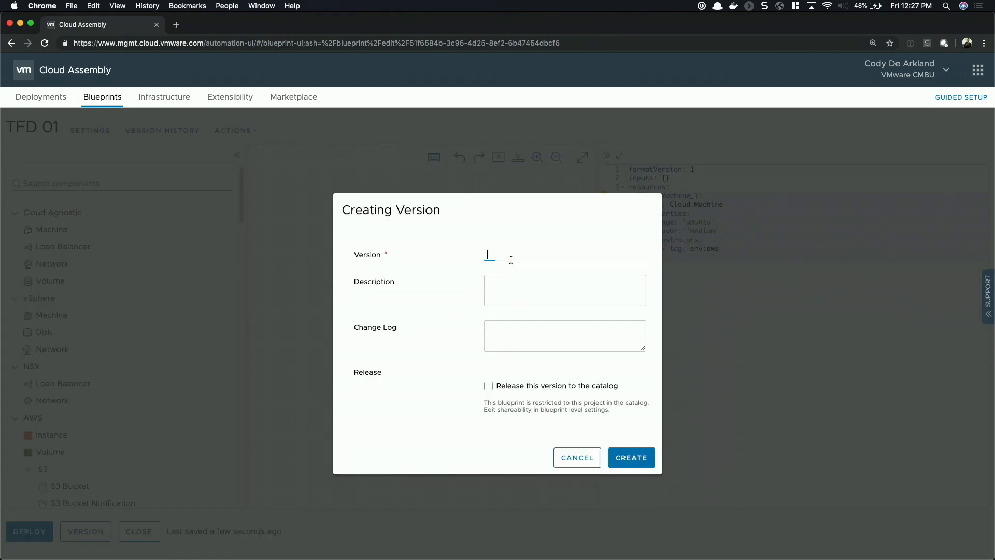
type("1")
left_click(519, 277)
type("Sim")
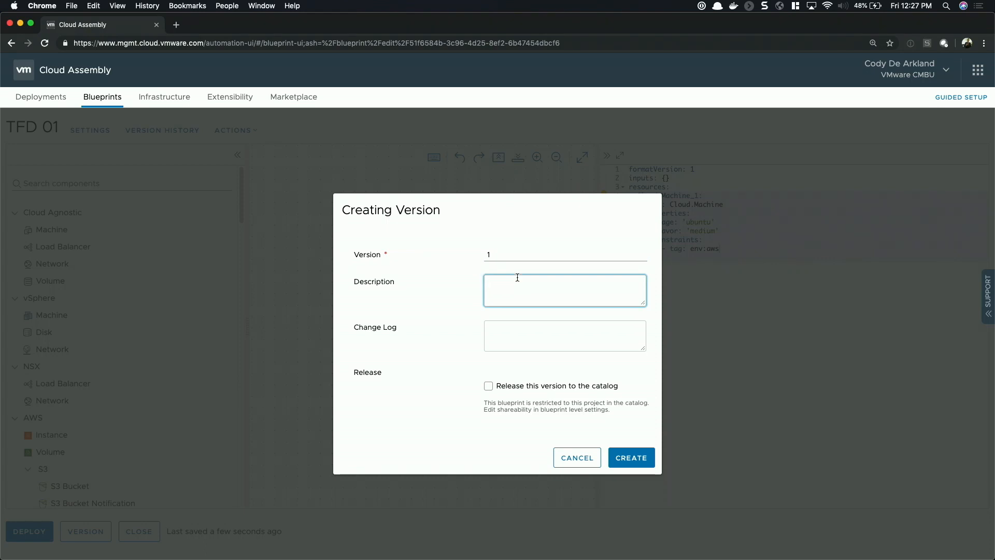
type("ple Machine ")
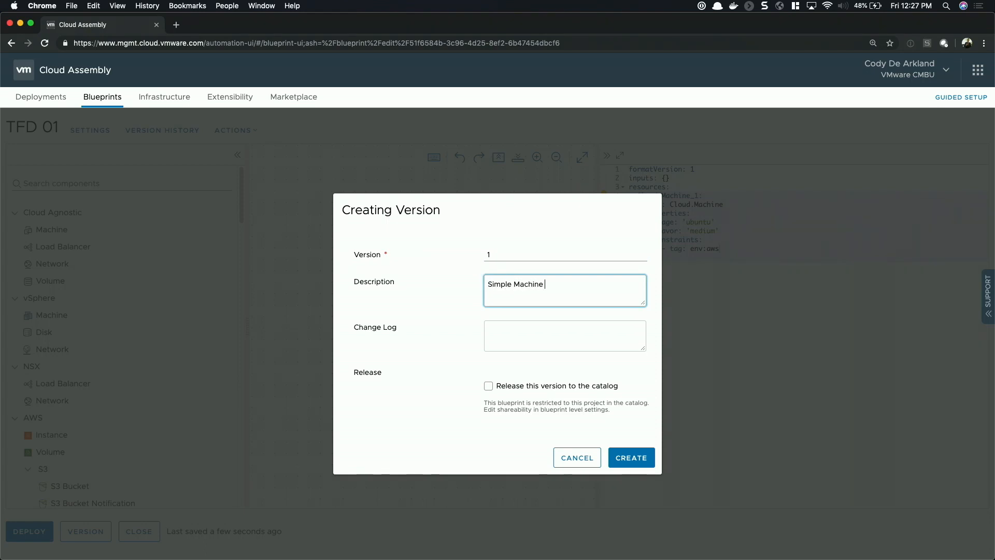
type("Deployment")
left_click(628, 458)
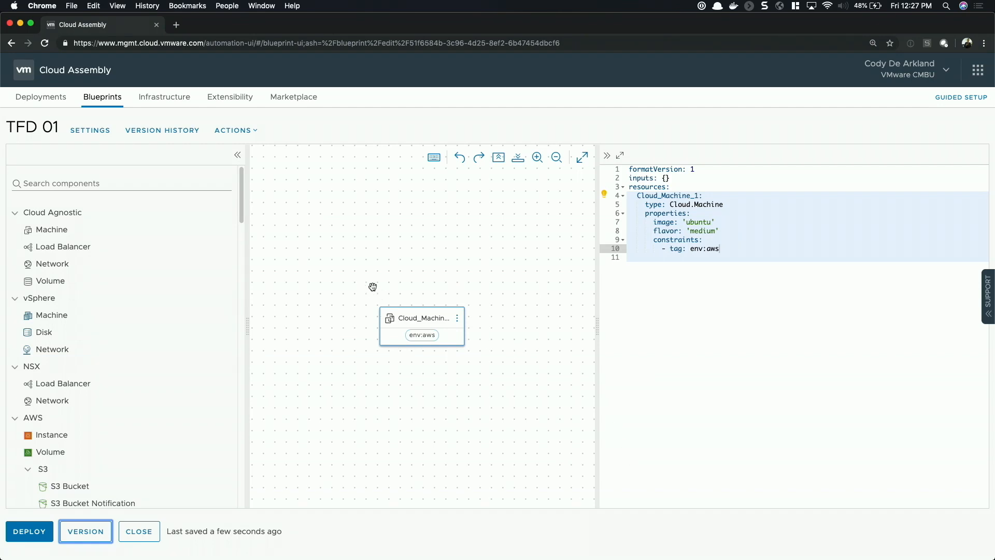
left_click(180, 136)
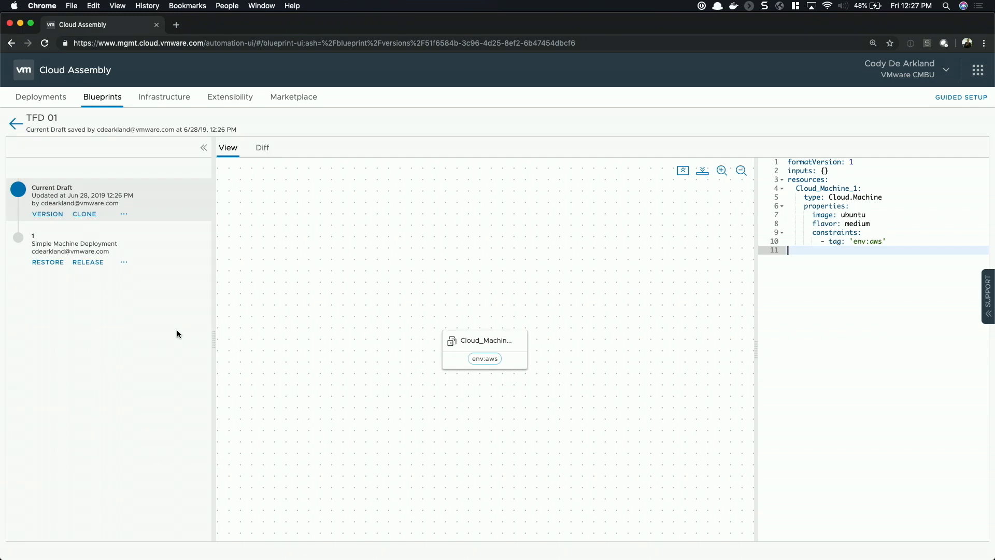
left_click(14, 127)
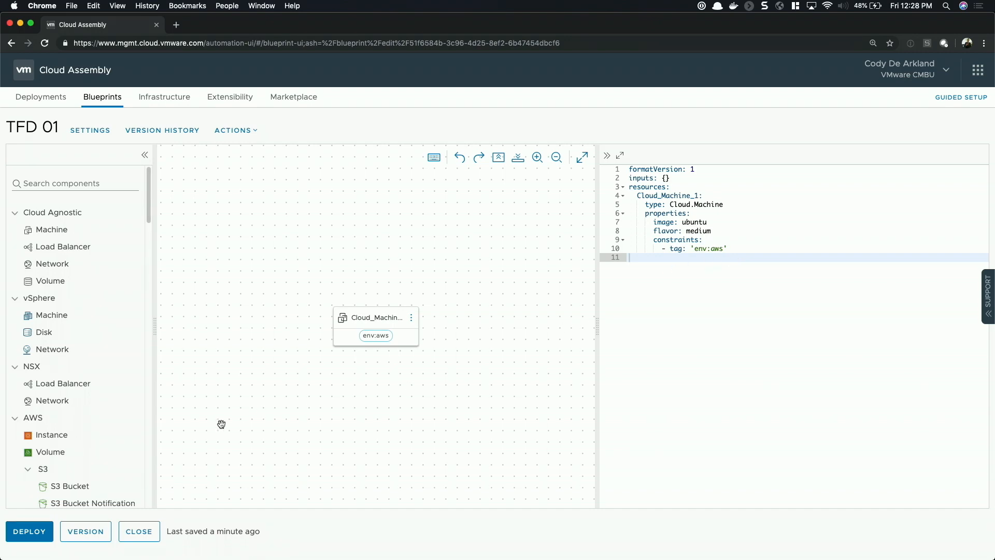
Deploy the blueprint's current draft as a new deployment named "Tech Field Day"
left_click(29, 532)
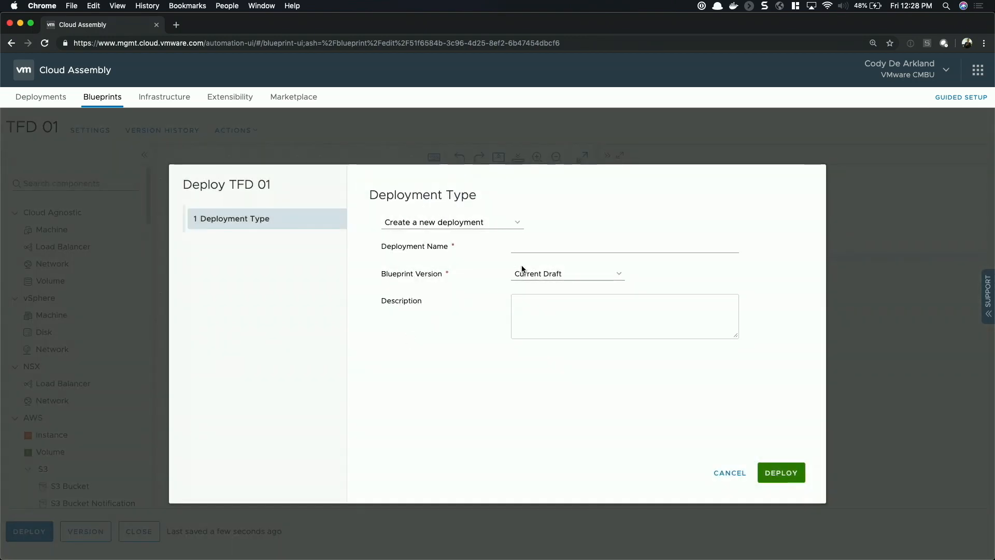
left_click(557, 245)
type("Tech Fielda")
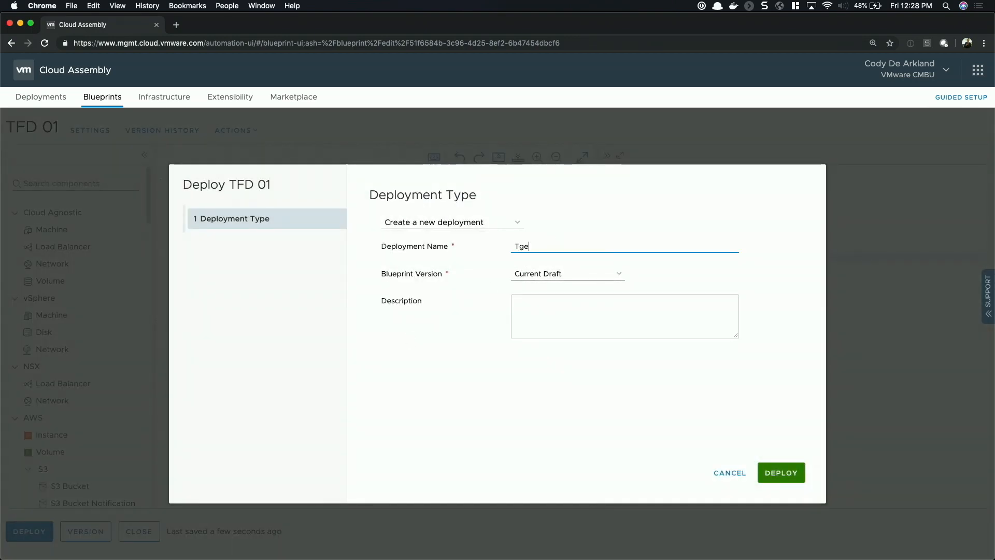
key("BackSpace")
type("Day")
left_click(783, 479)
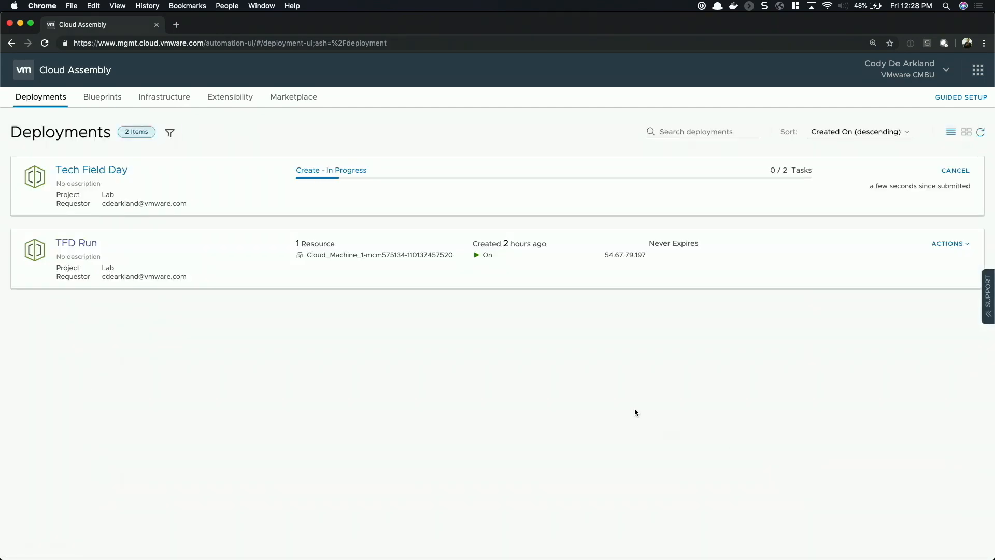
Open the Tech Field Day deployment's history and bring up the provisioning diagram of its create request
left_click(107, 170)
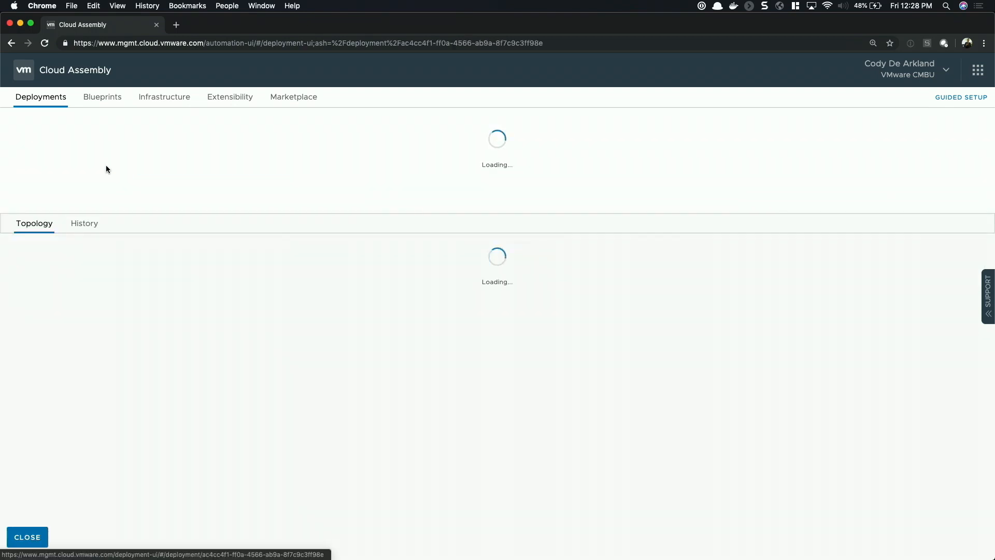
left_click(94, 221)
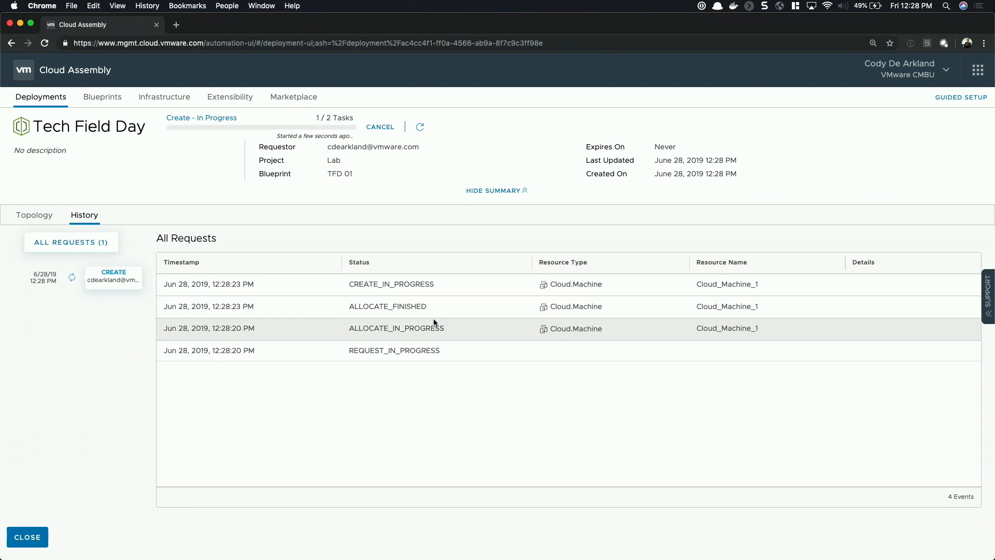
left_click(420, 127)
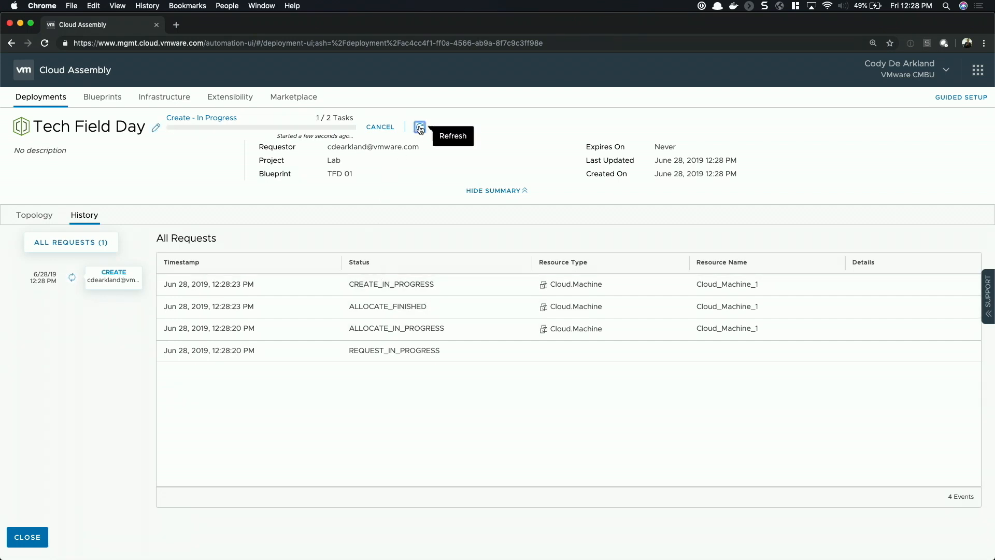
left_click(124, 277)
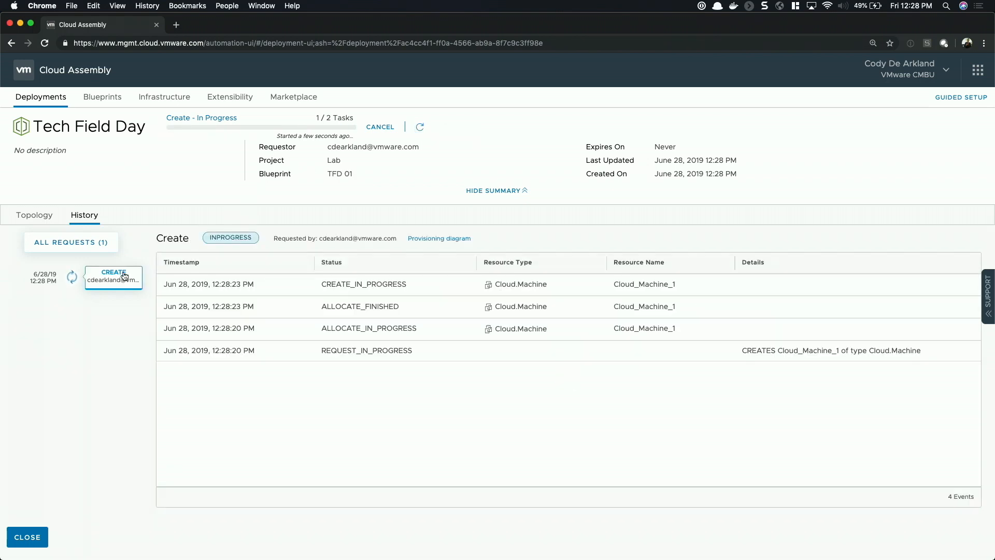
left_click(430, 240)
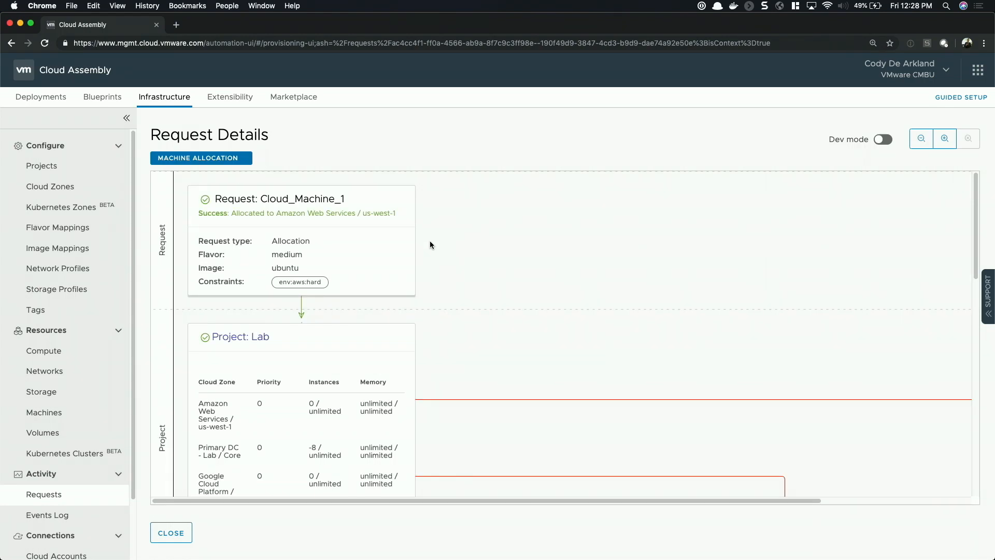
Examine the machine allocation diagram, including the Lab project's cloud zones and the region branches below them
left_click(920, 139)
left_click(920, 139)
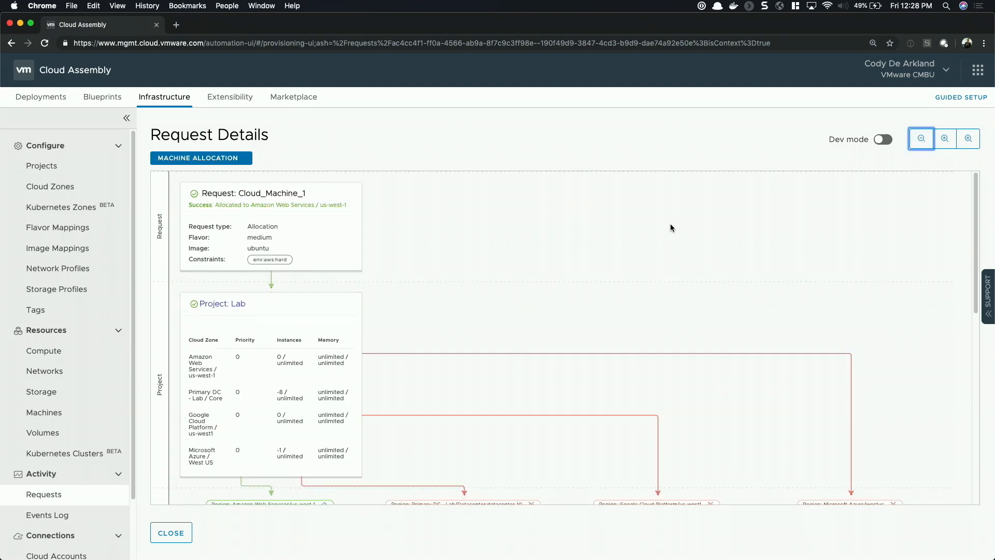
scroll(663, 228, "down", 5)
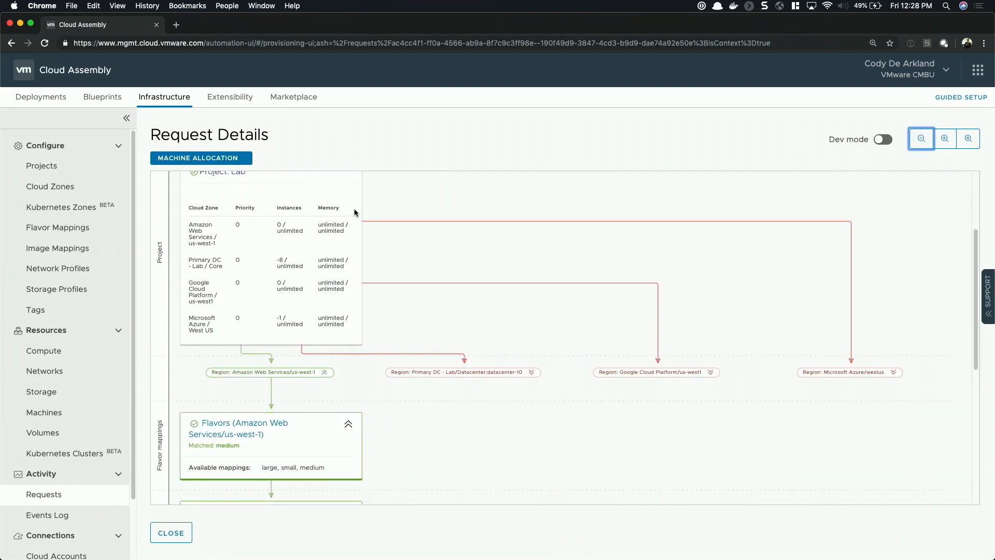
scroll(232, 223, "up", 1)
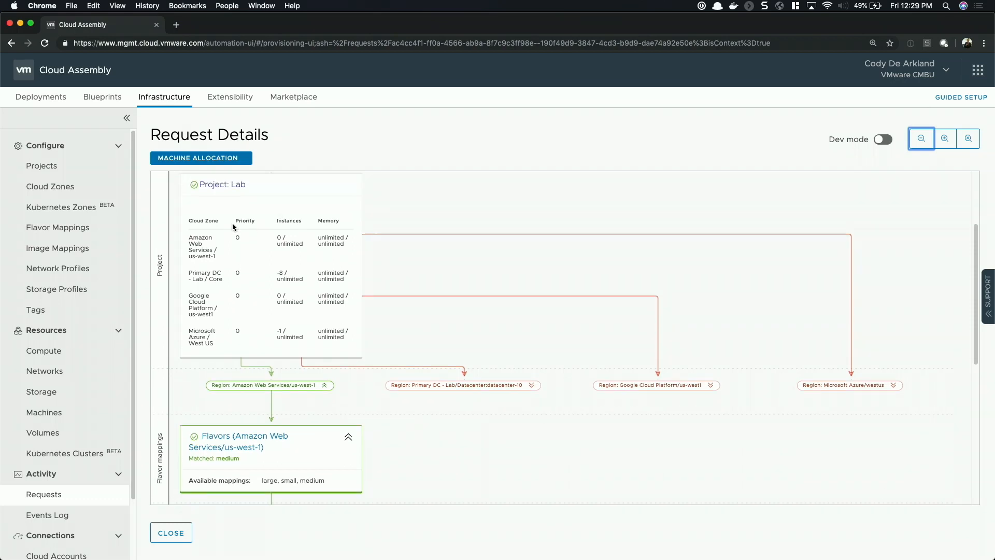
left_click(945, 141)
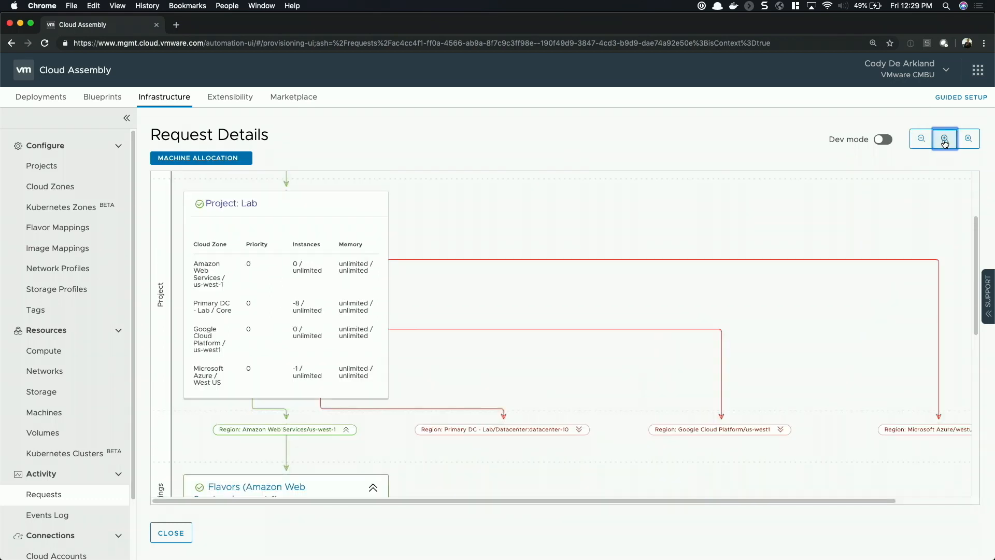
left_click(944, 143)
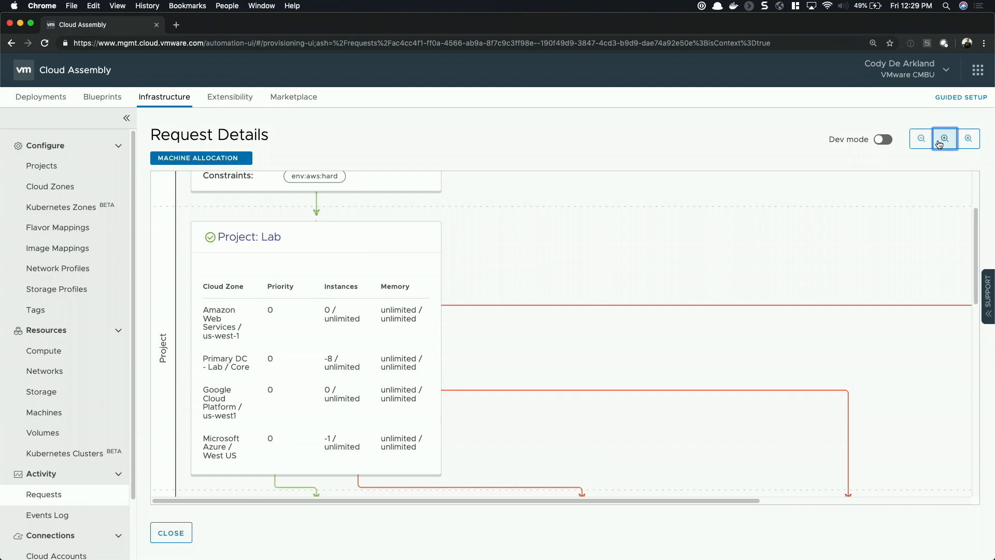
left_click(921, 140)
scroll(745, 279, "down", 5)
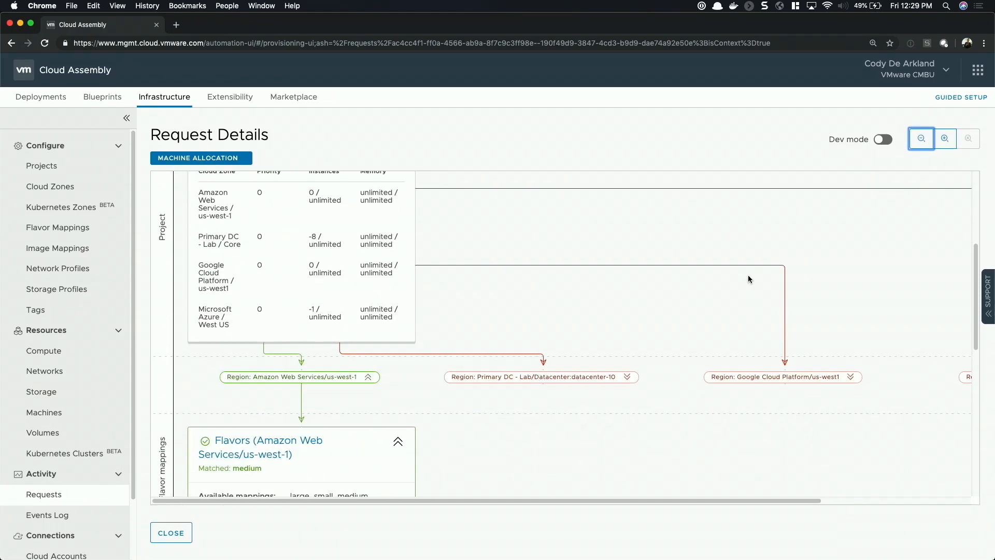
Expand the Primary DC, Google Cloud Platform and Microsoft Azure region branches and compare their flavor and image mappings with those of Amazon Web Services
left_click(627, 258)
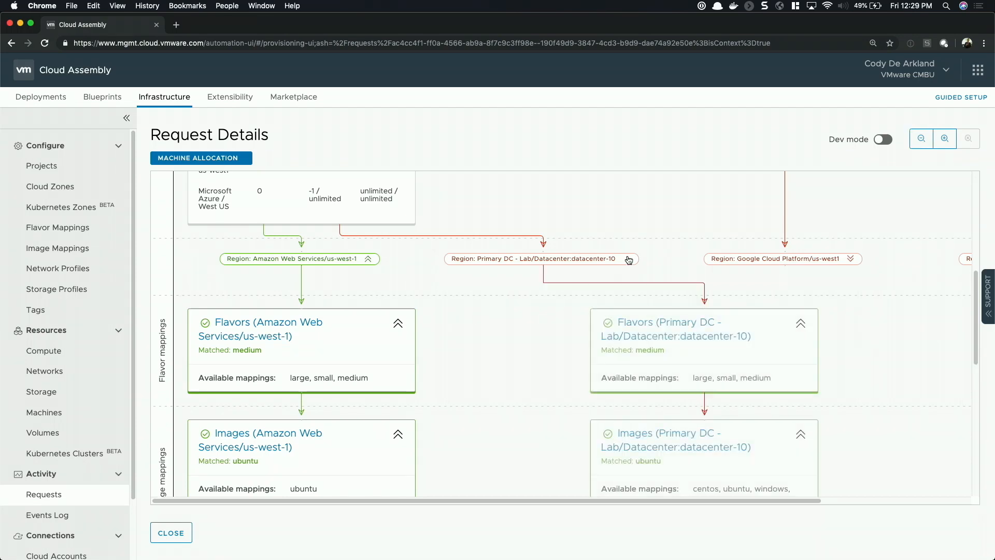
left_click(851, 258)
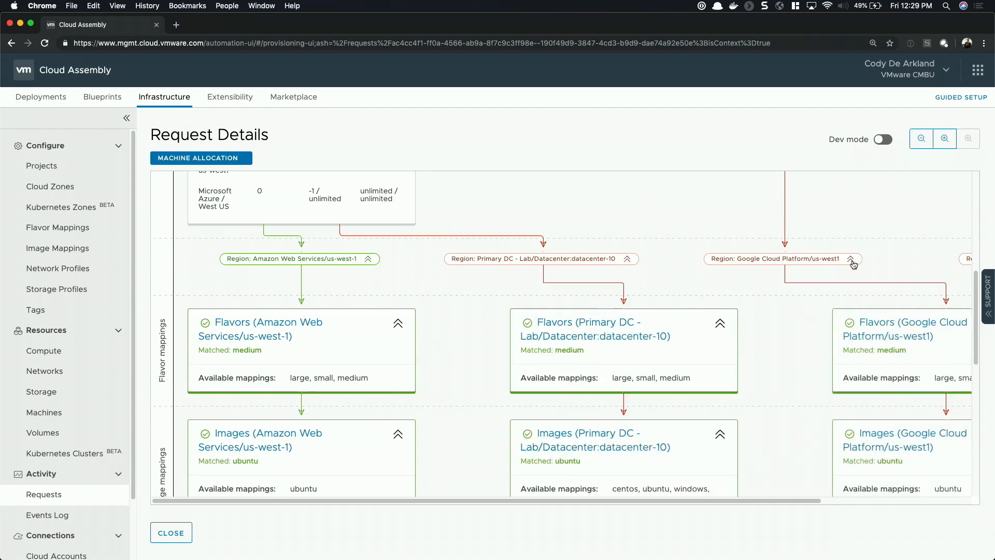
scroll(907, 262, "right", 5)
left_click(917, 258)
scroll(881, 267, "left", 5)
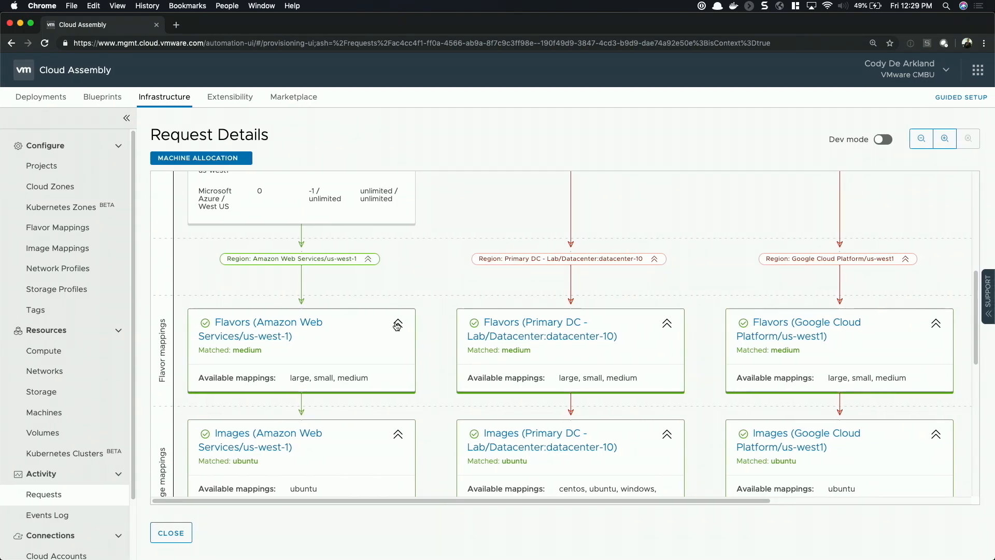
scroll(419, 369, "right", 5)
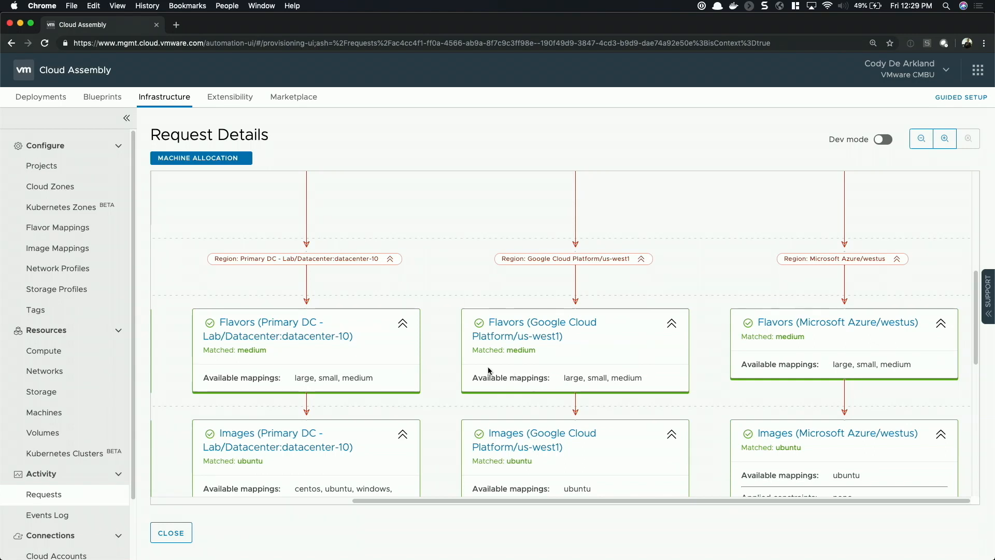
scroll(487, 366, "left", 3)
scroll(487, 366, "left", 5)
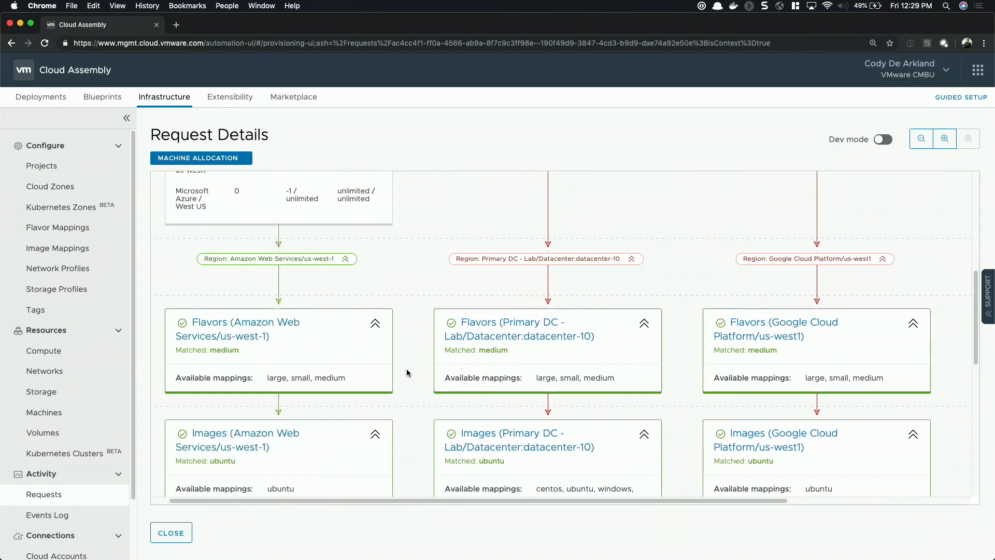
scroll(406, 369, "down", 4)
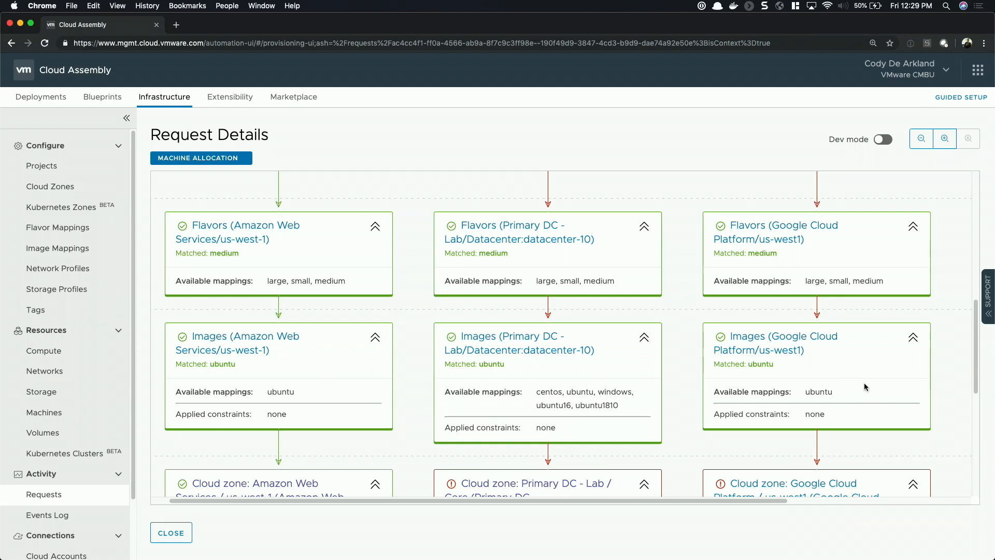
Examine the cloud zone results for each region, including where the env:aws tag is used and the other zones' unmatched constraints
scroll(847, 388, "left", 1)
scroll(848, 388, "down", 5)
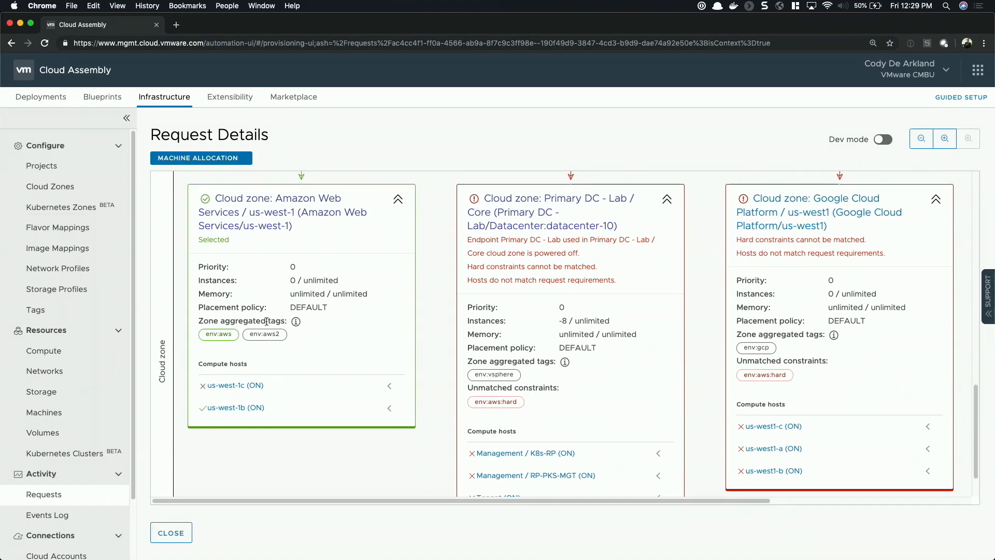
left_click(233, 335)
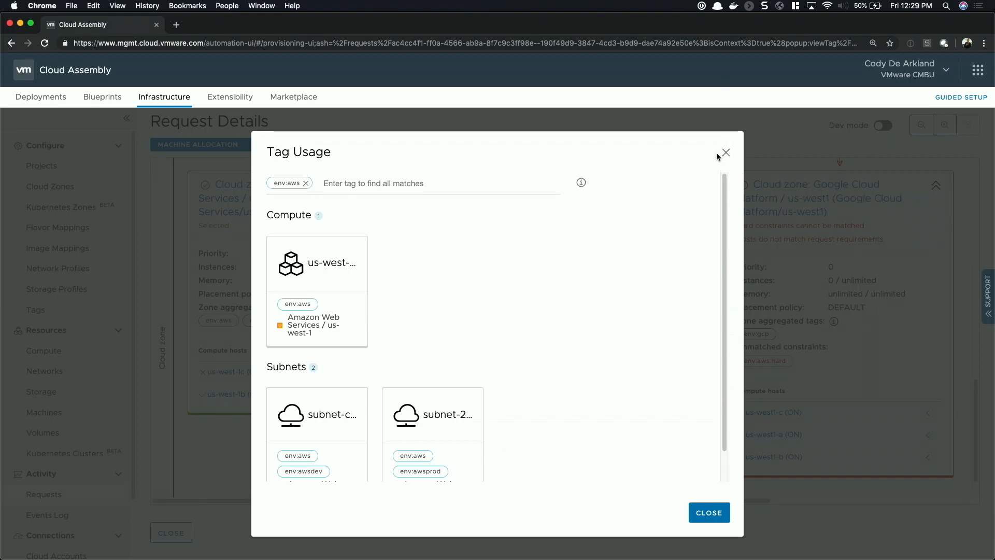
left_click(726, 152)
scroll(610, 245, "right", 5)
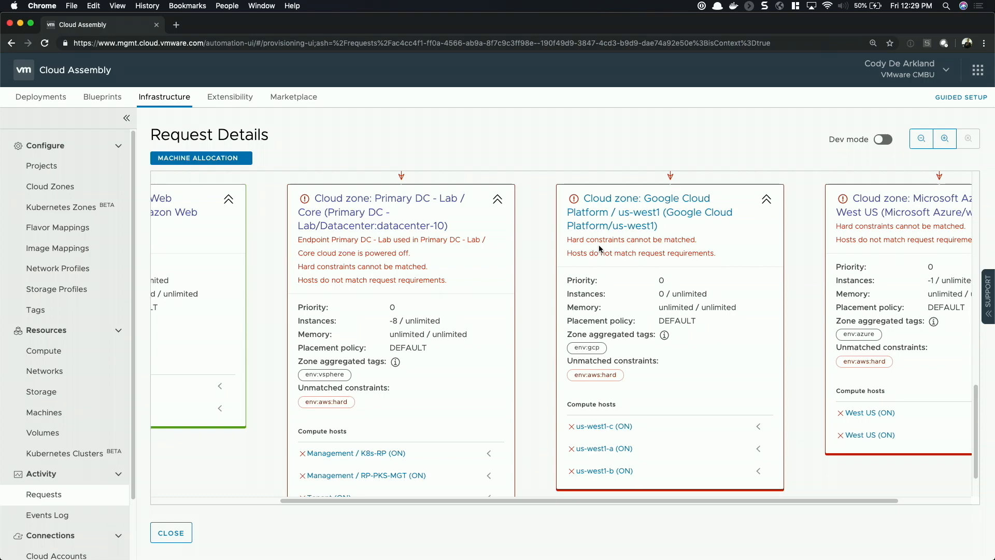
Return to the Tech Field Day deployment, refresh its status, and review the actions available for the deployment and its machine
left_click(61, 102)
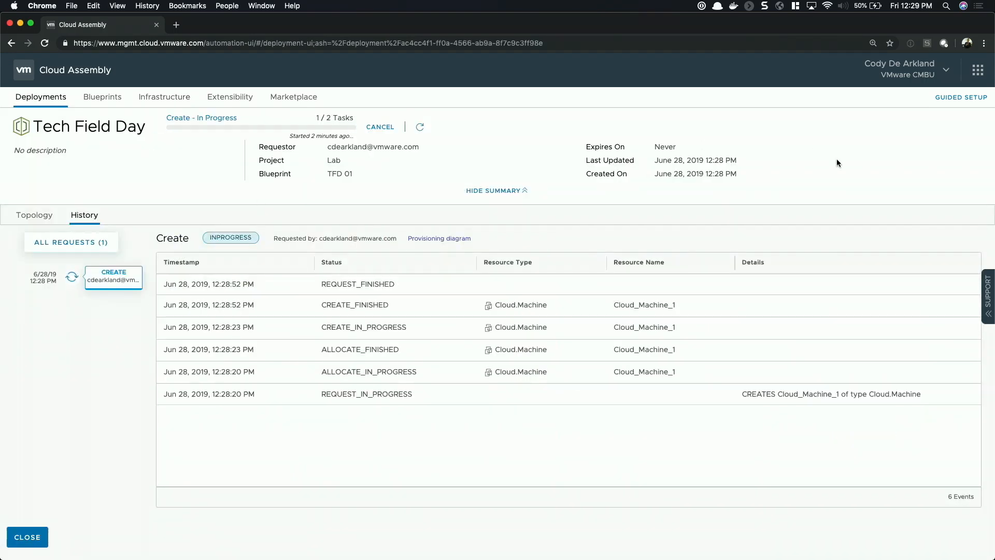
left_click(419, 127)
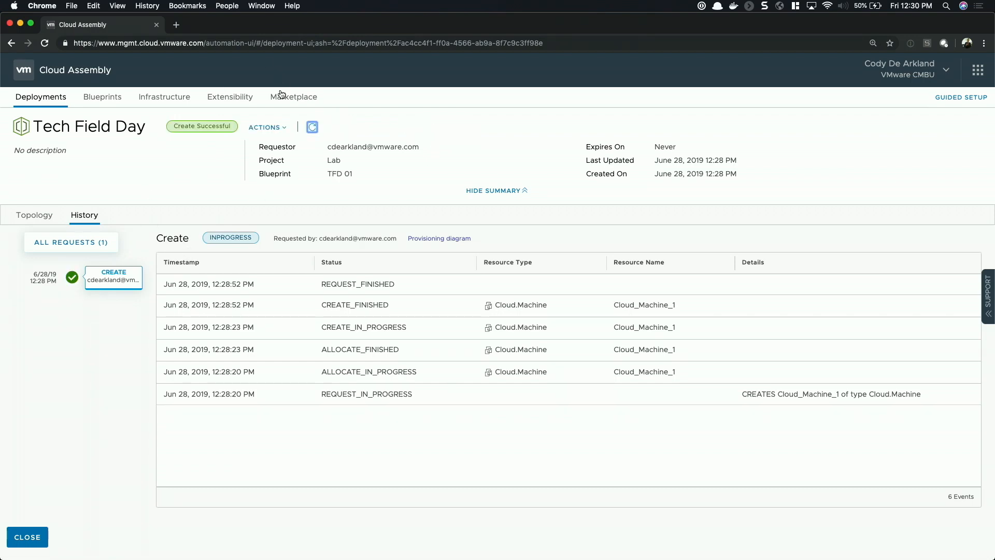
left_click(274, 128)
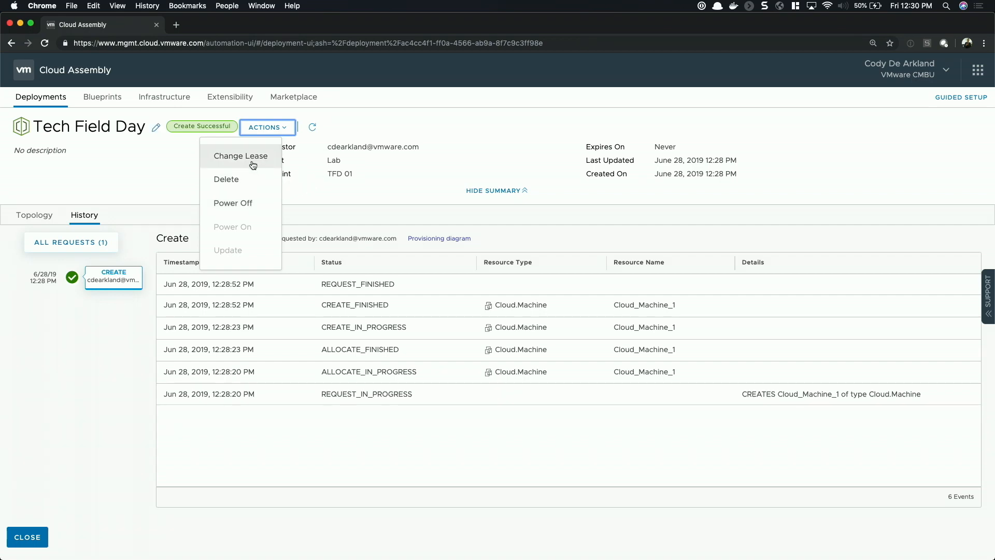
left_click(49, 216)
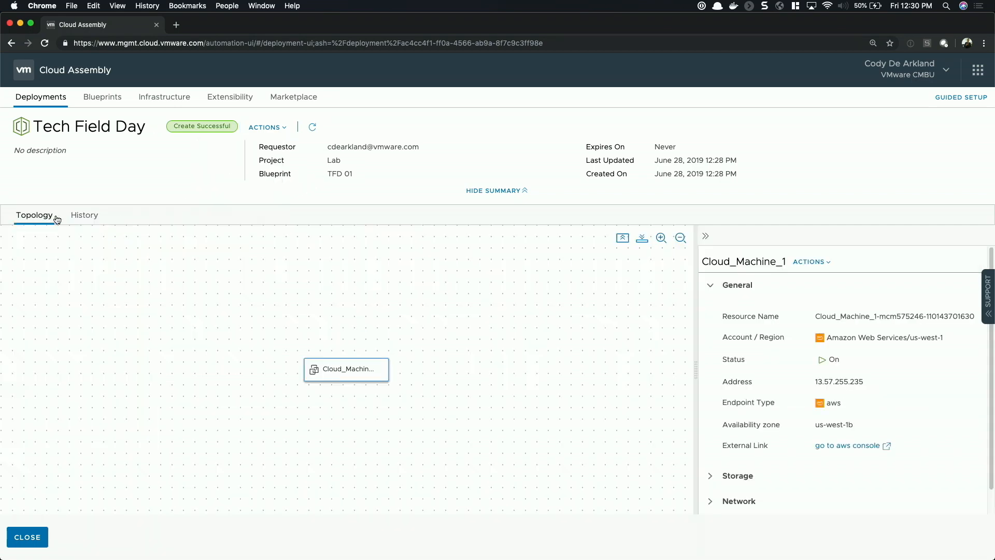
left_click(832, 262)
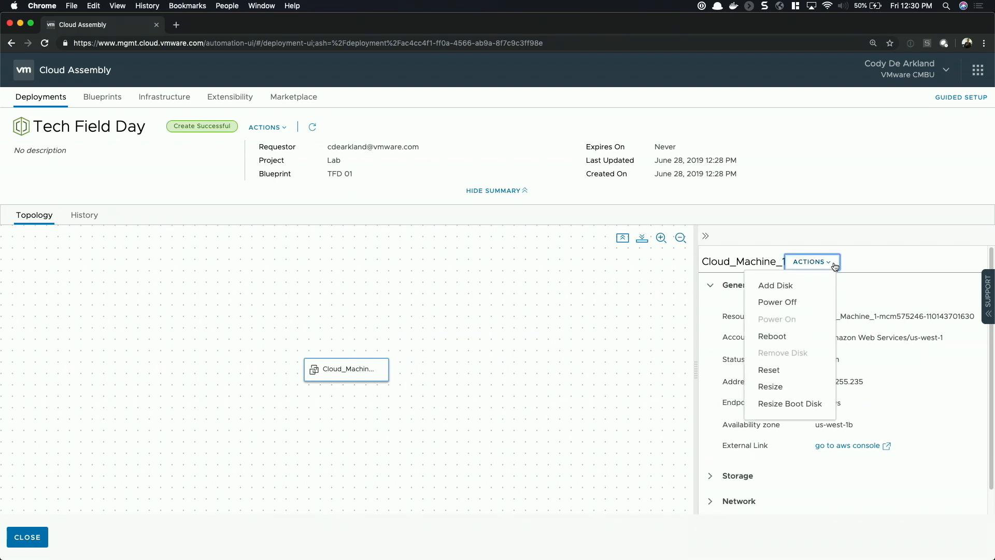
Show all deployments as a table and review the actions available for the machine under Tech Field Day
left_click(51, 538)
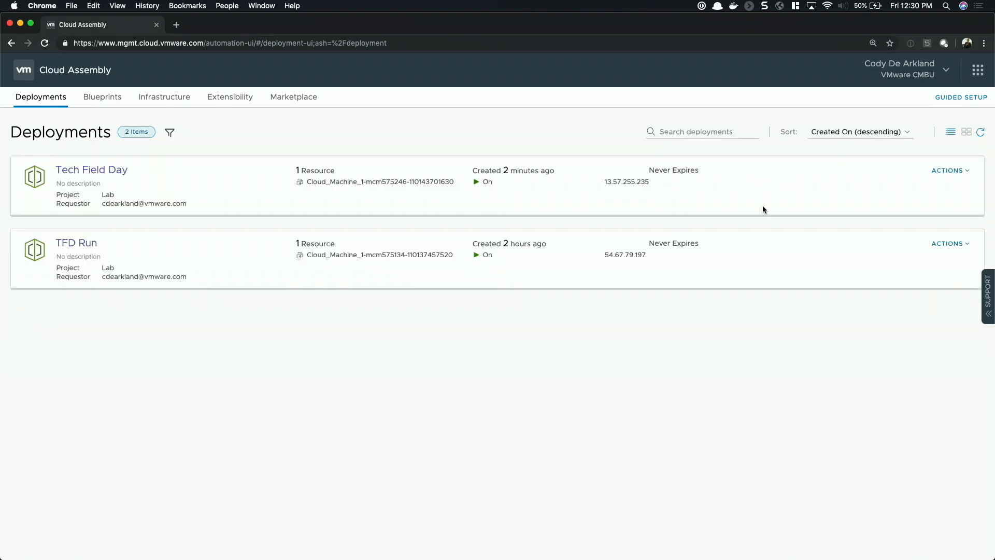
left_click(951, 132)
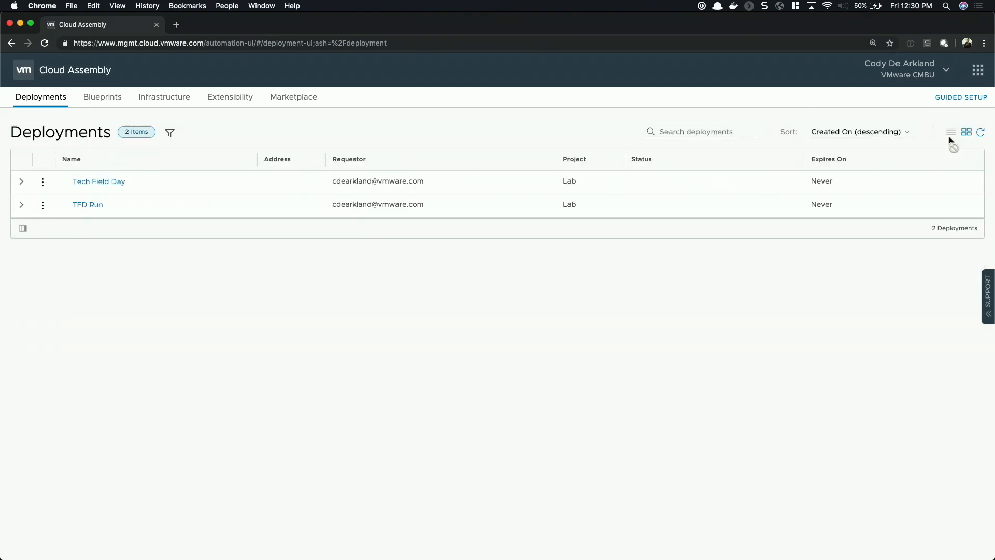
left_click(22, 182)
left_click(43, 206)
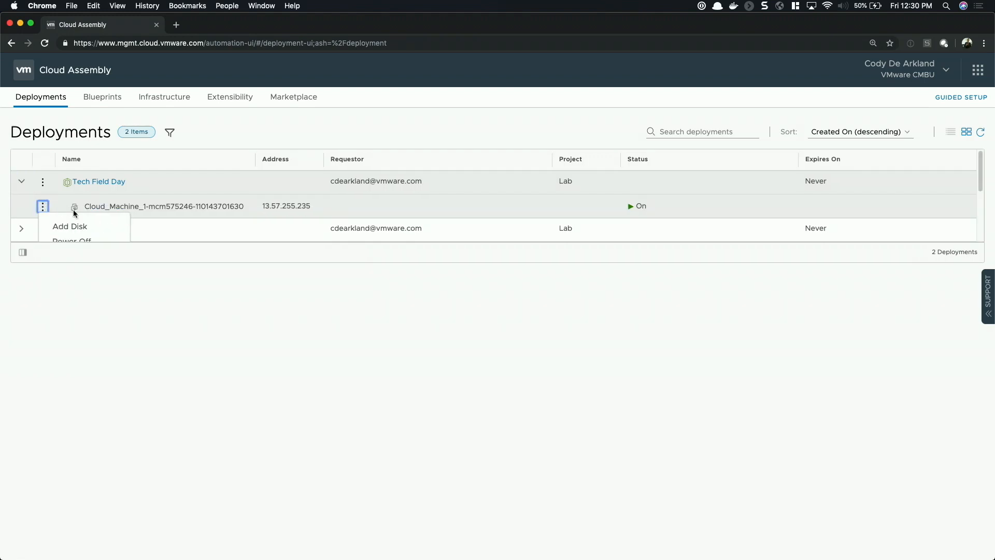
scroll(74, 210, "down", 5)
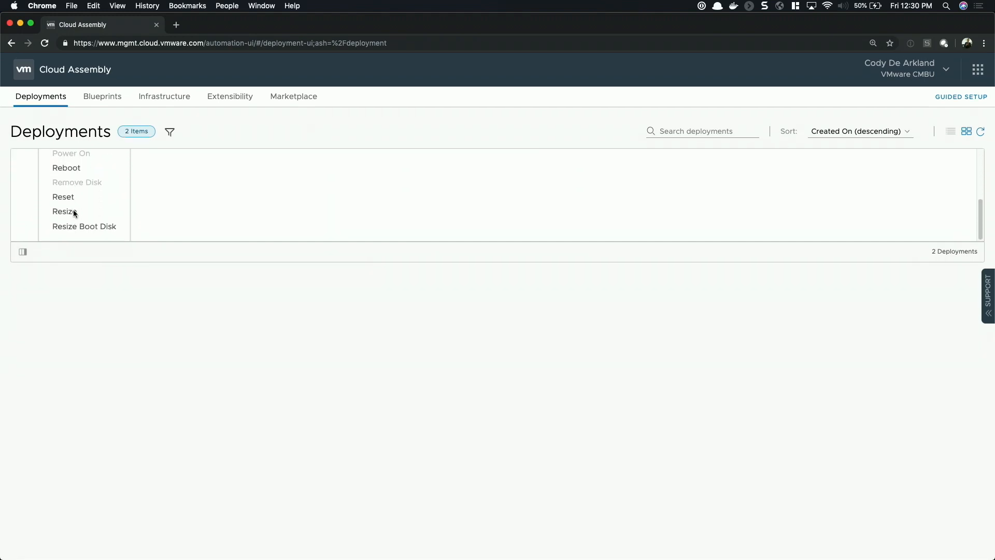
scroll(180, 238, "up", 5)
left_click(196, 312)
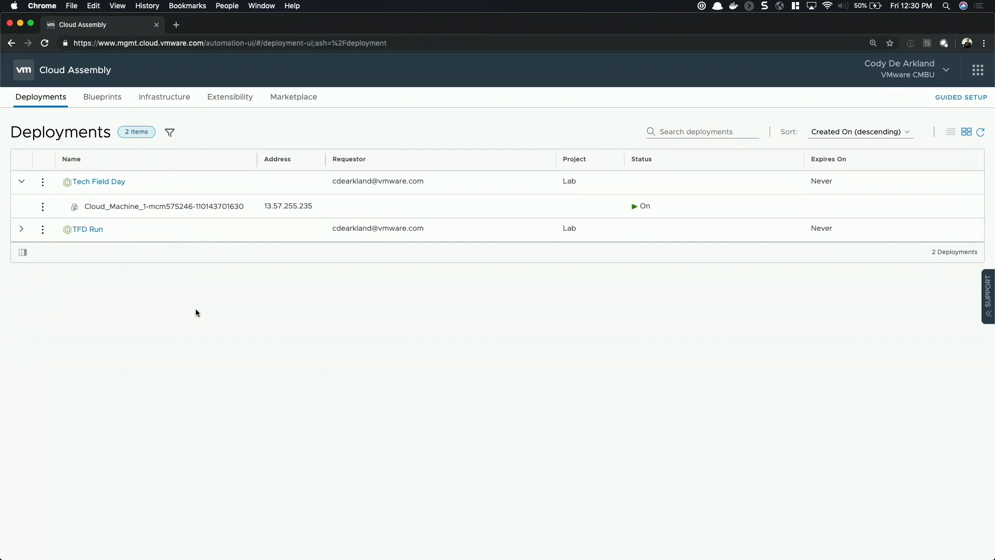
Add a cloud-agnostic volume with a capacity of 10 GB to the TFD 01 blueprint and attach it to the cloud machine
left_click(109, 103)
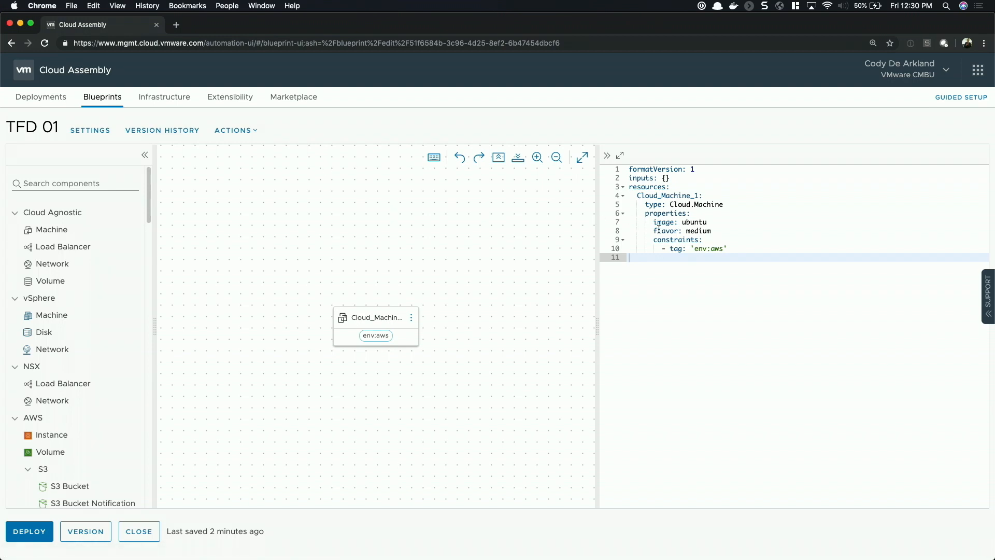
left_click(715, 231)
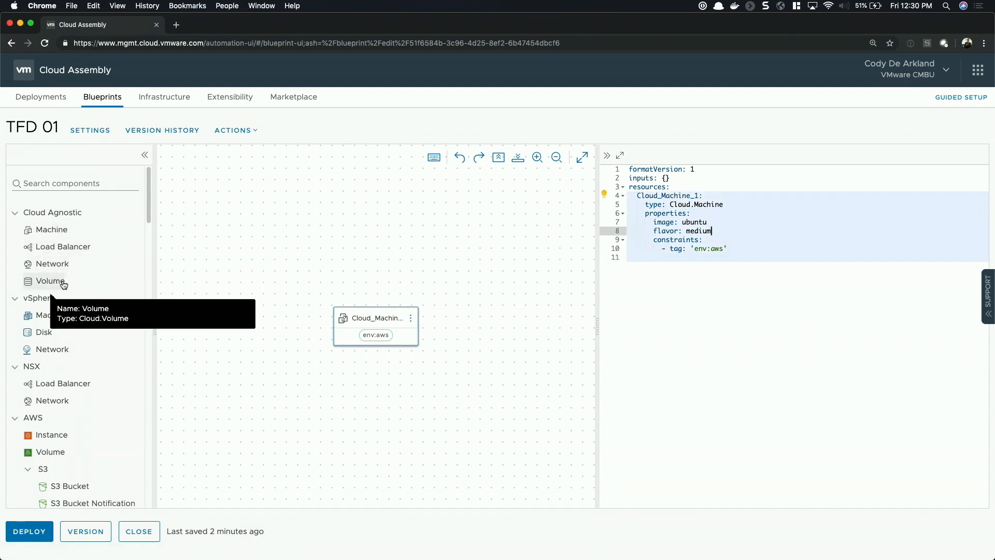
left_click_drag(63, 284, 286, 259)
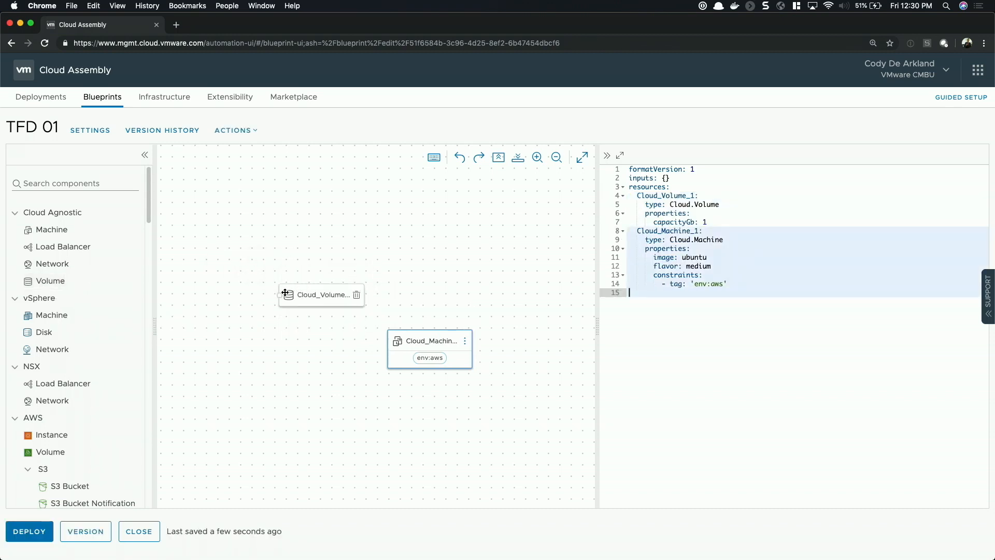
left_click_drag(279, 299, 443, 342)
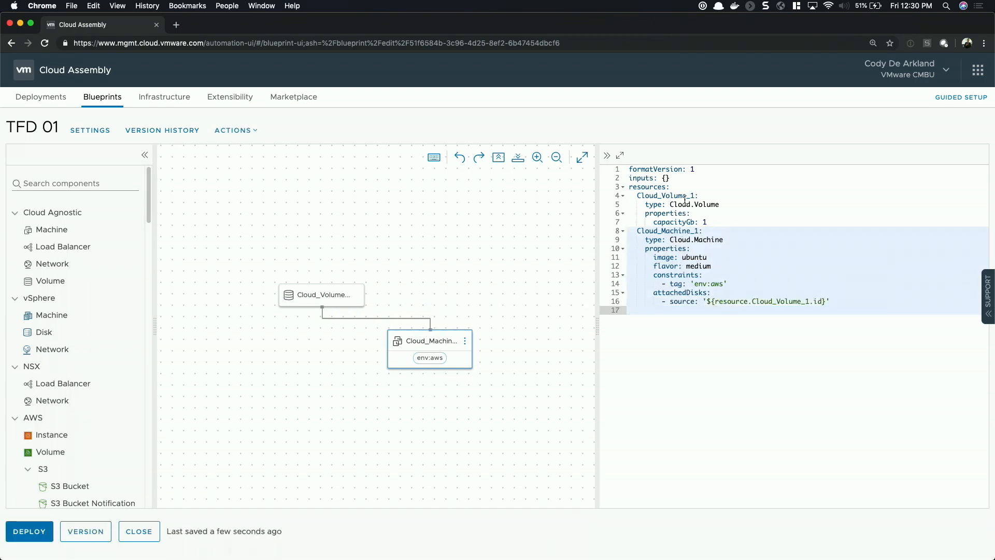
left_click(712, 221)
type("0")
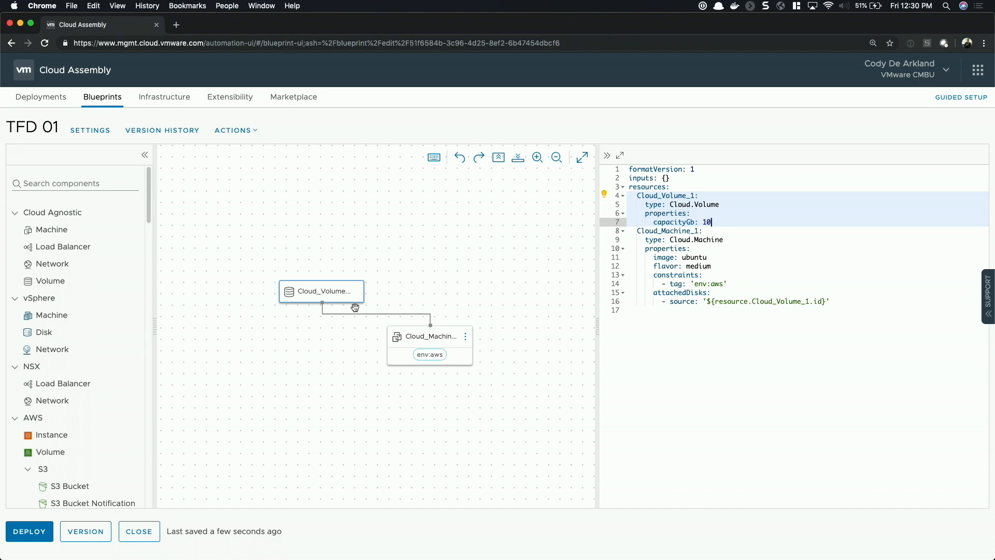
Create blueprint version 2 with the change log "Added a disk", without releasing it to the catalog
left_click(85, 531)
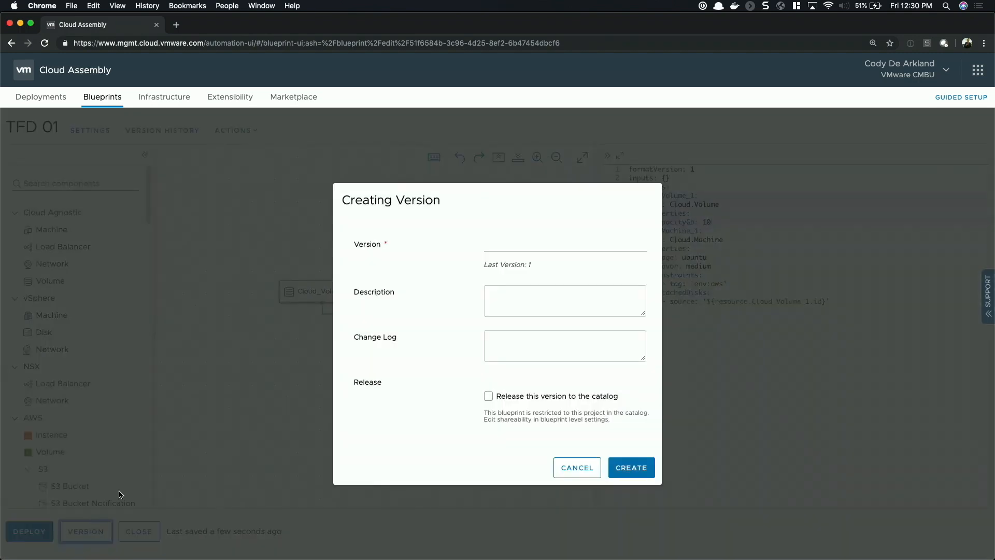
left_click(535, 251)
type("2")
left_click(529, 294)
left_click(528, 338)
type("Added a disk")
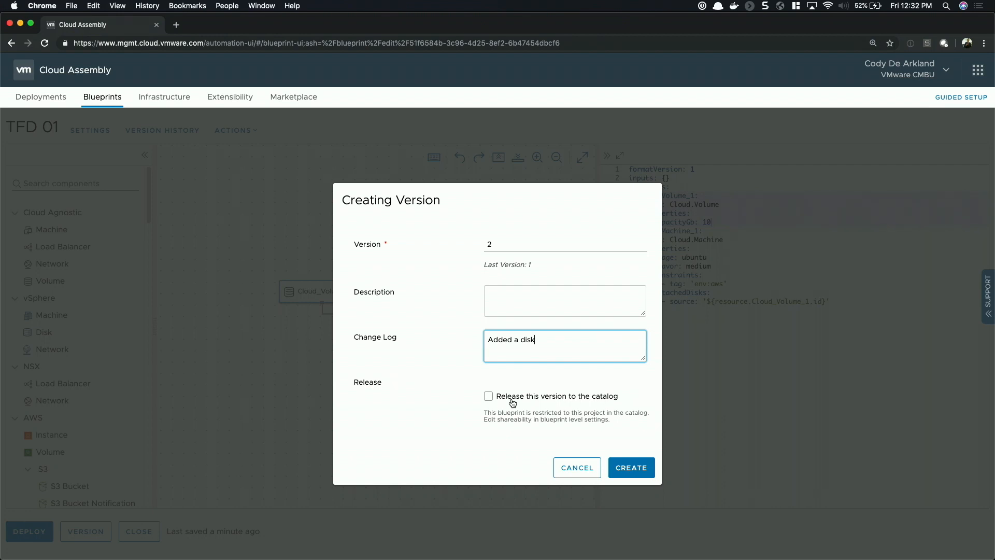
left_click(636, 469)
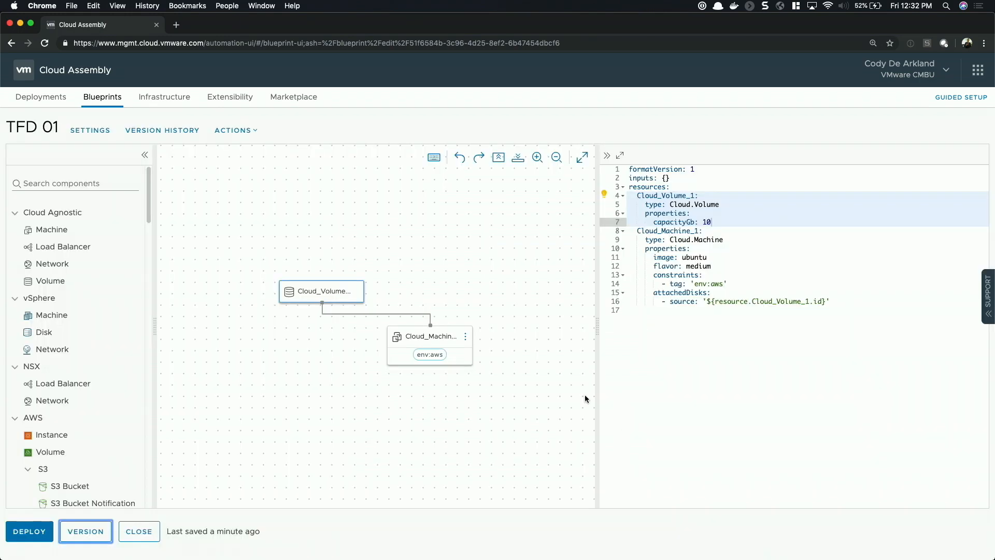
Open the TFD 01 version history and compare the current draft's code against version 1
left_click(179, 147)
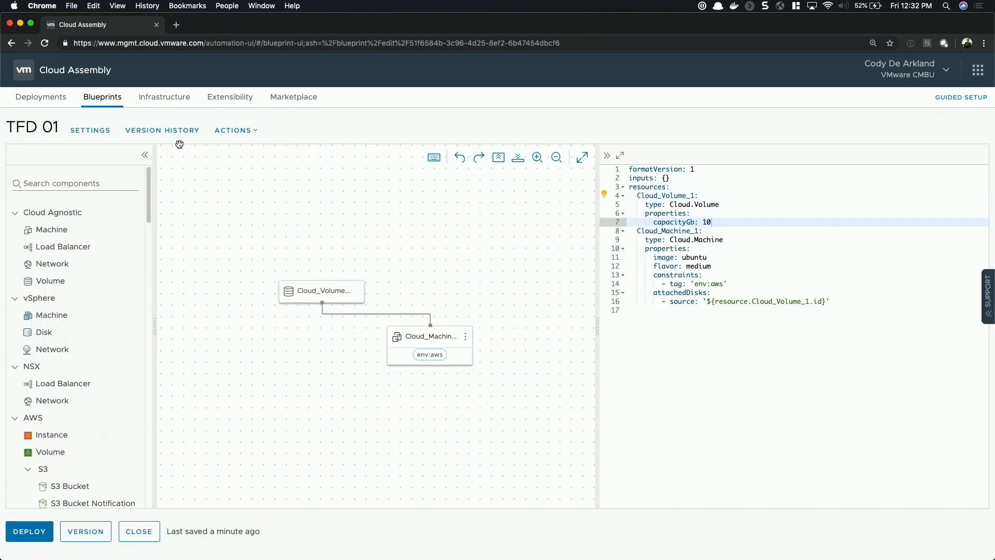
left_click(178, 137)
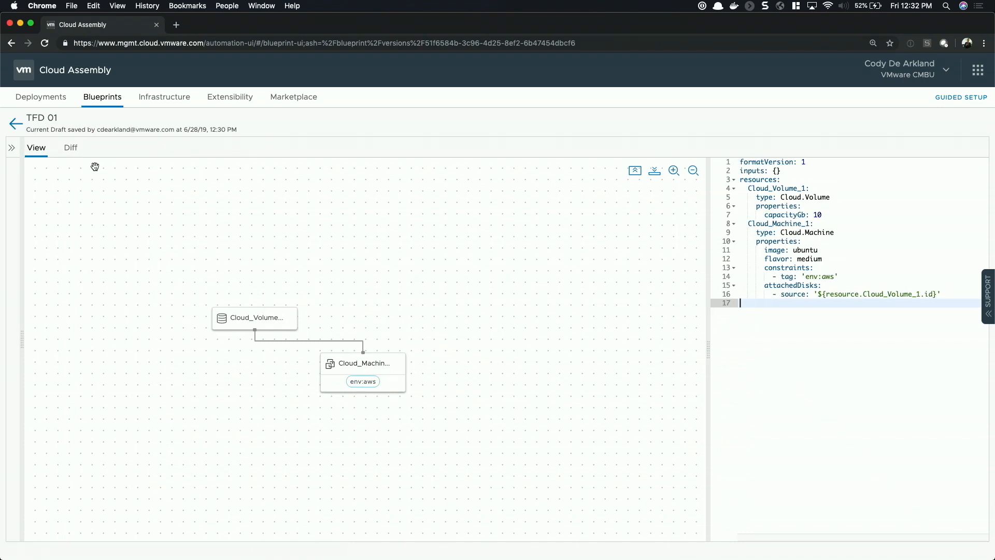
left_click(69, 147)
left_click(597, 171)
left_click(583, 193)
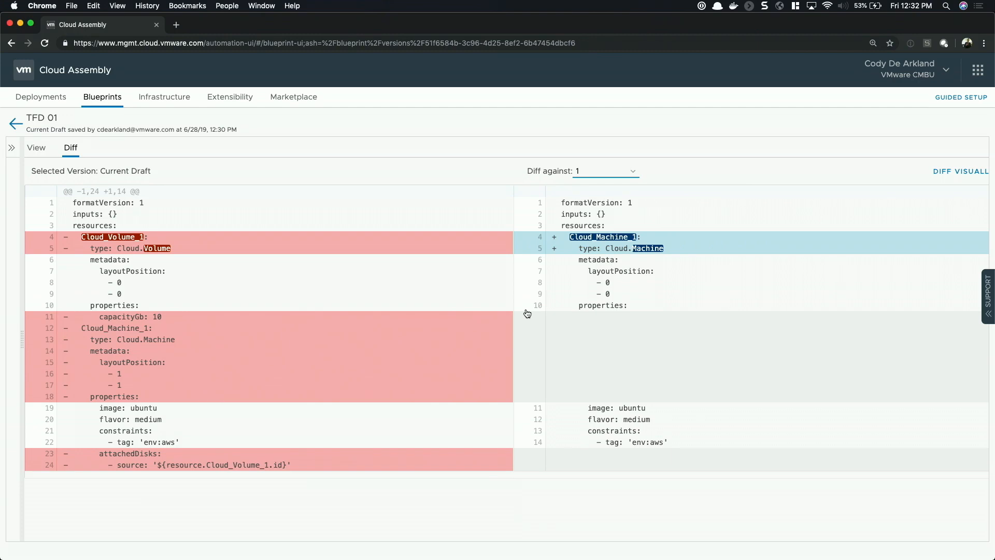
Return to the blueprint editor and start a deployment of TFD 01
left_click(12, 124)
left_click(31, 529)
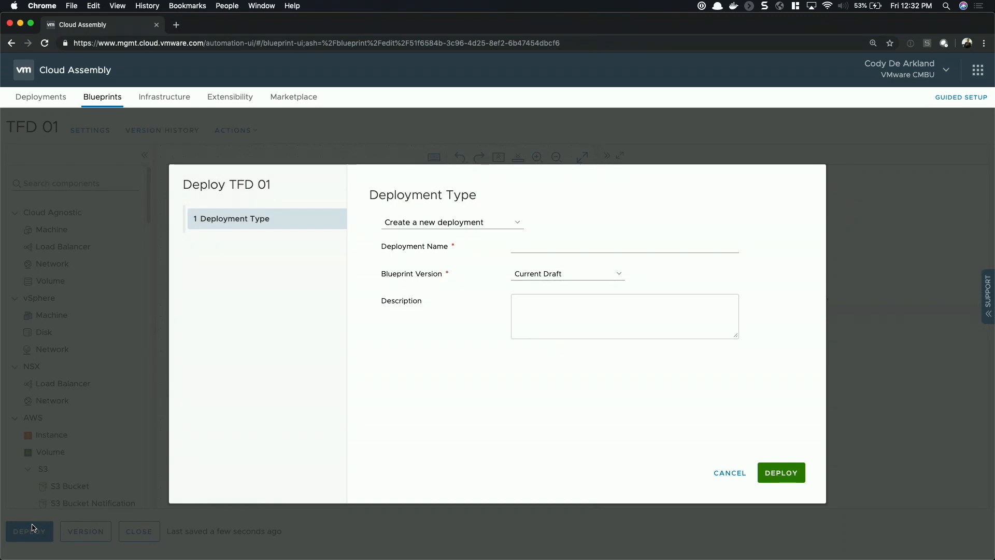